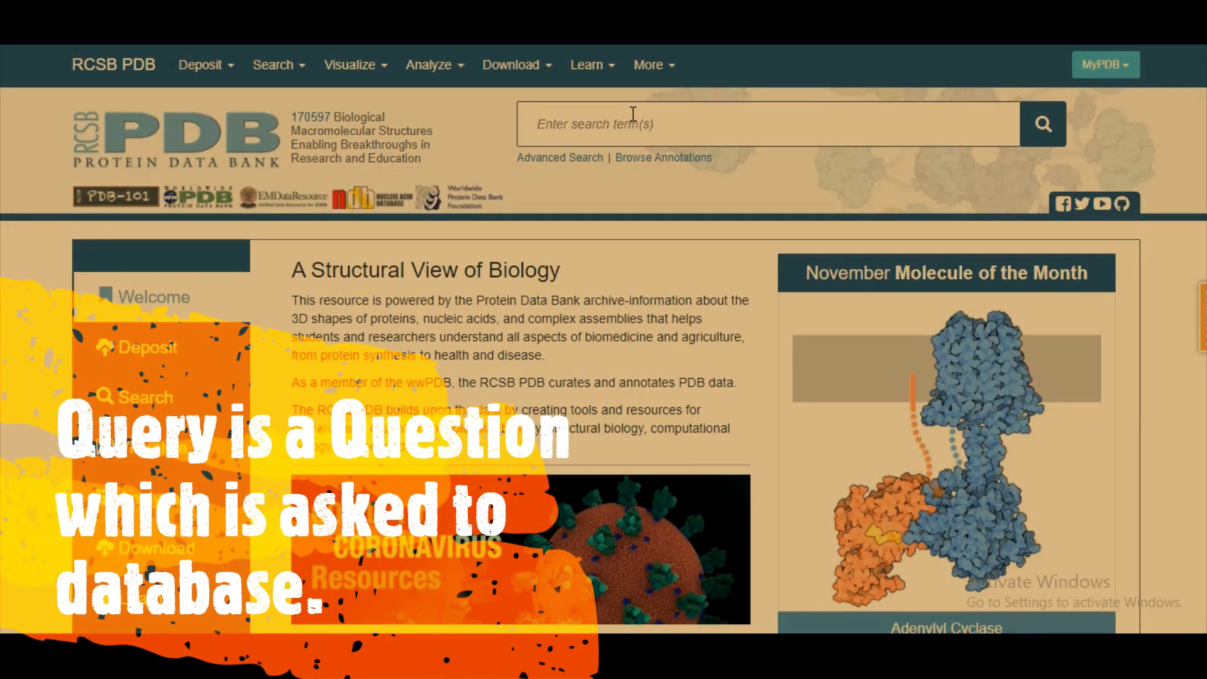
- Run a full-text archive search for 'serine protease', returning 166879 structures
left_click(633, 113)
type("ser")
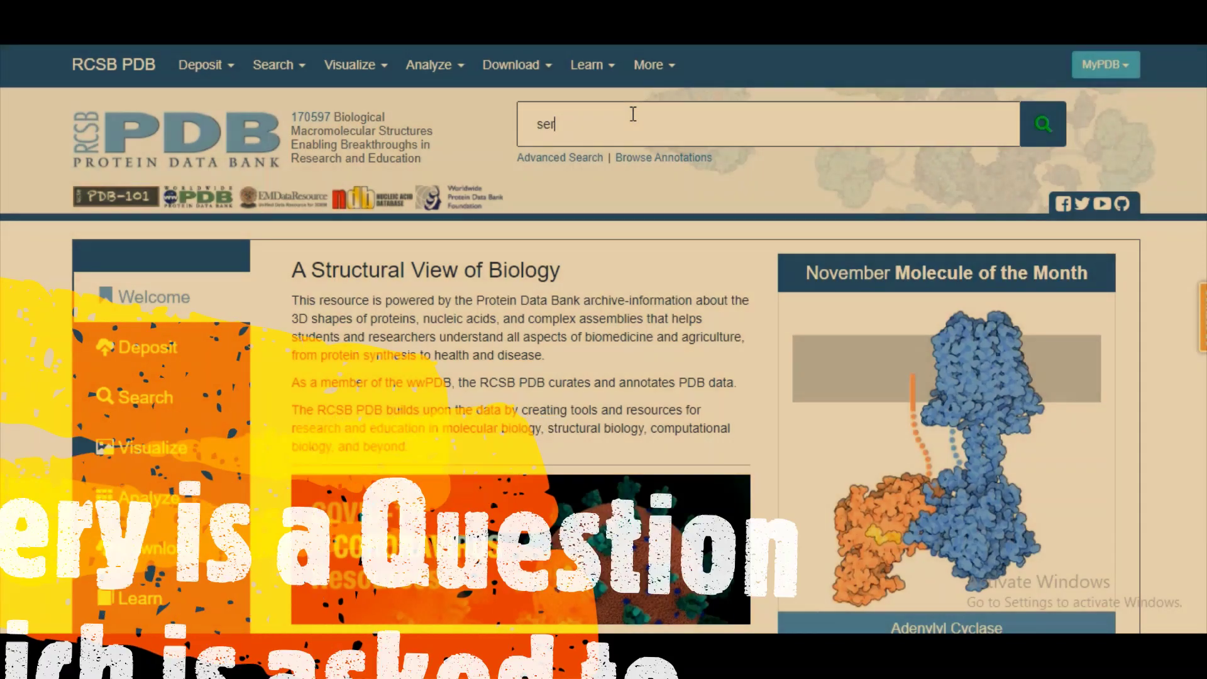
type("ine prot")
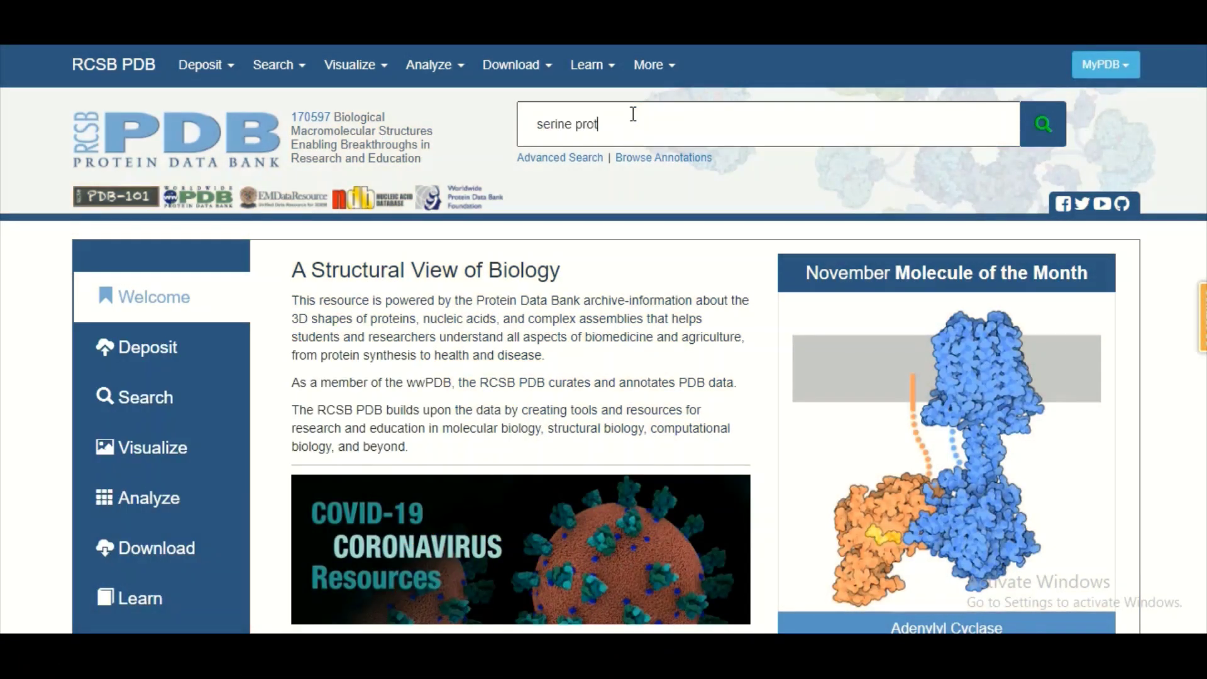
type("ease")
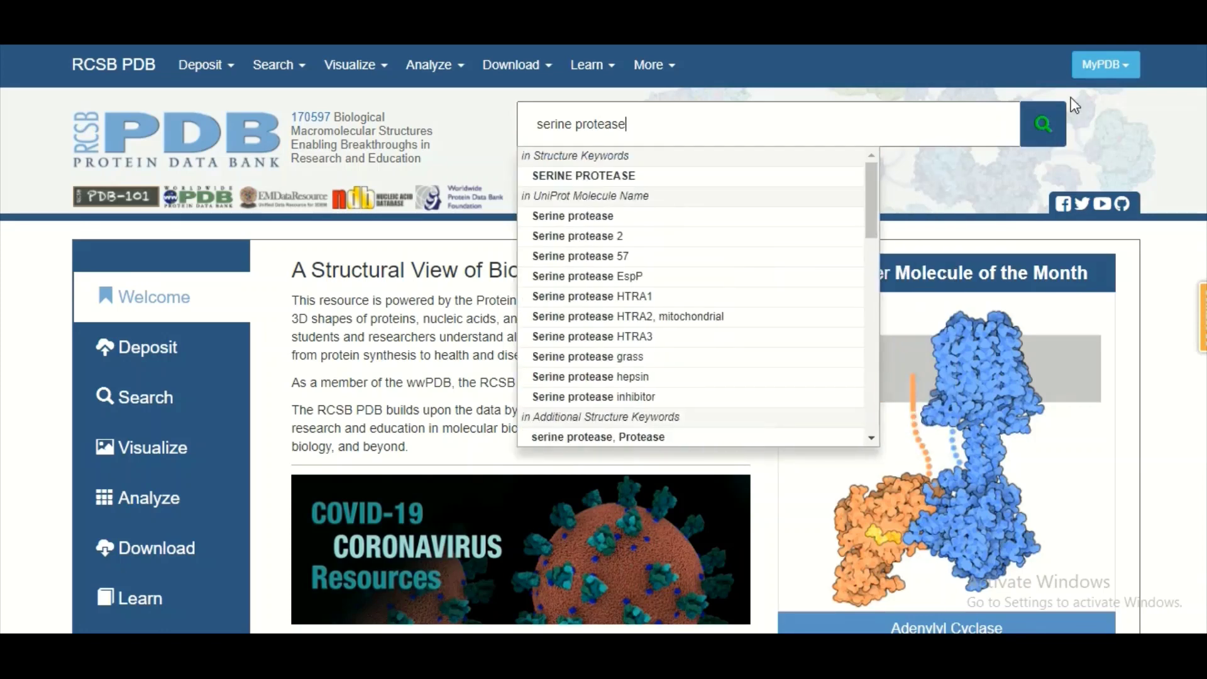
left_click(1052, 130)
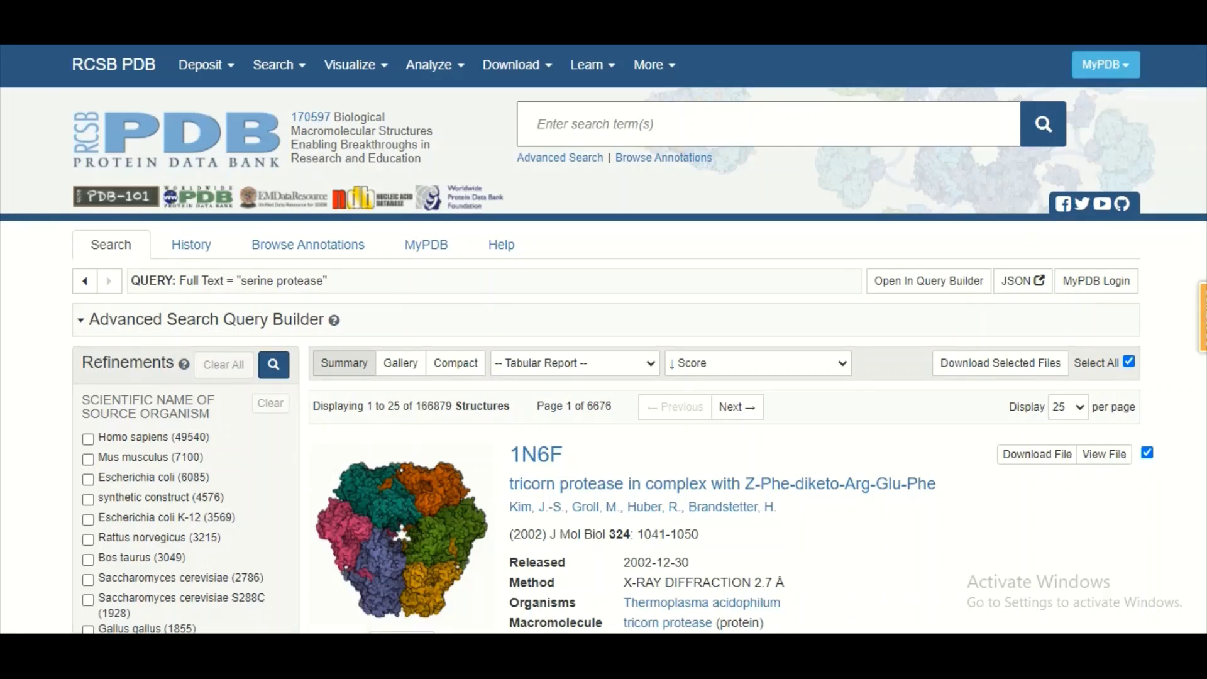
- Scroll down the serine protease results to the 2PRO alpha-lytic protease pro region entry
scroll(603, 360, "down", 3)
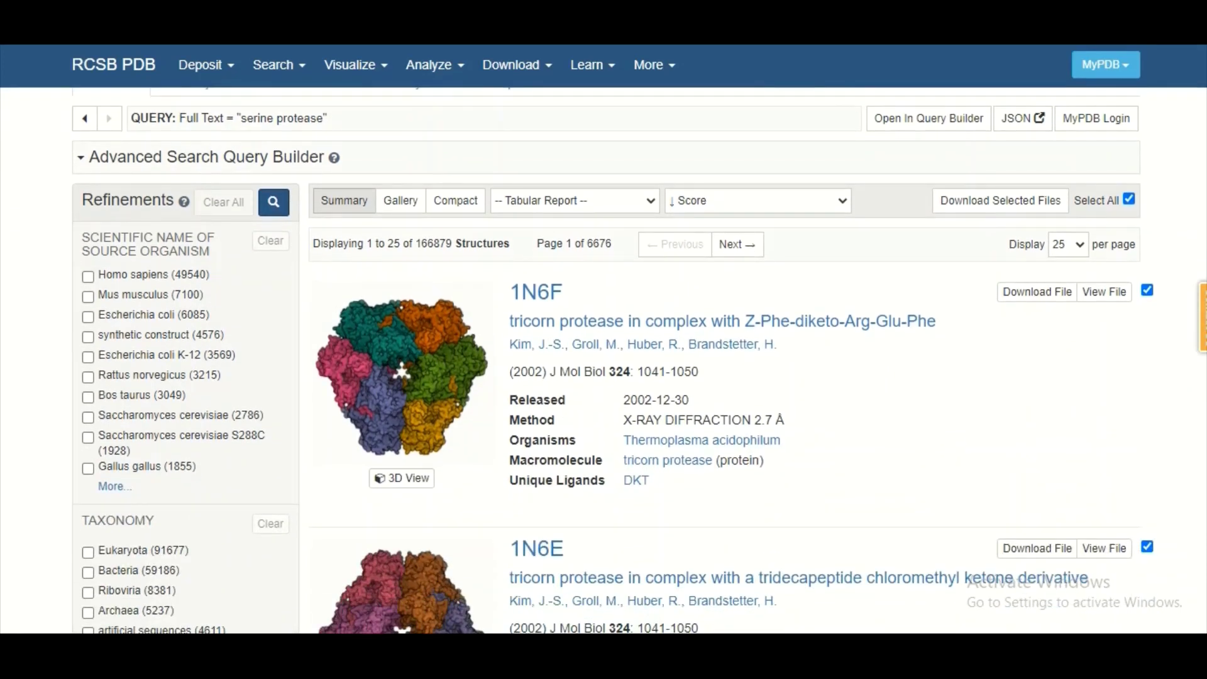
scroll(604, 360, "up", 2)
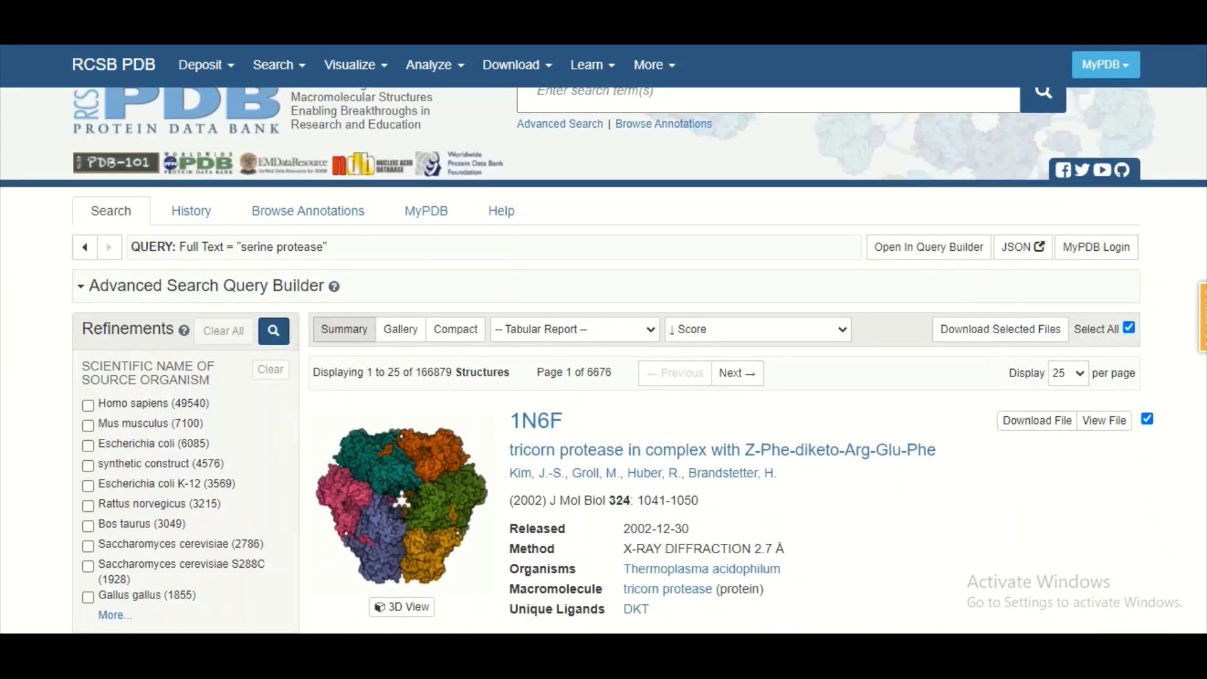
scroll(603, 360, "down", 1)
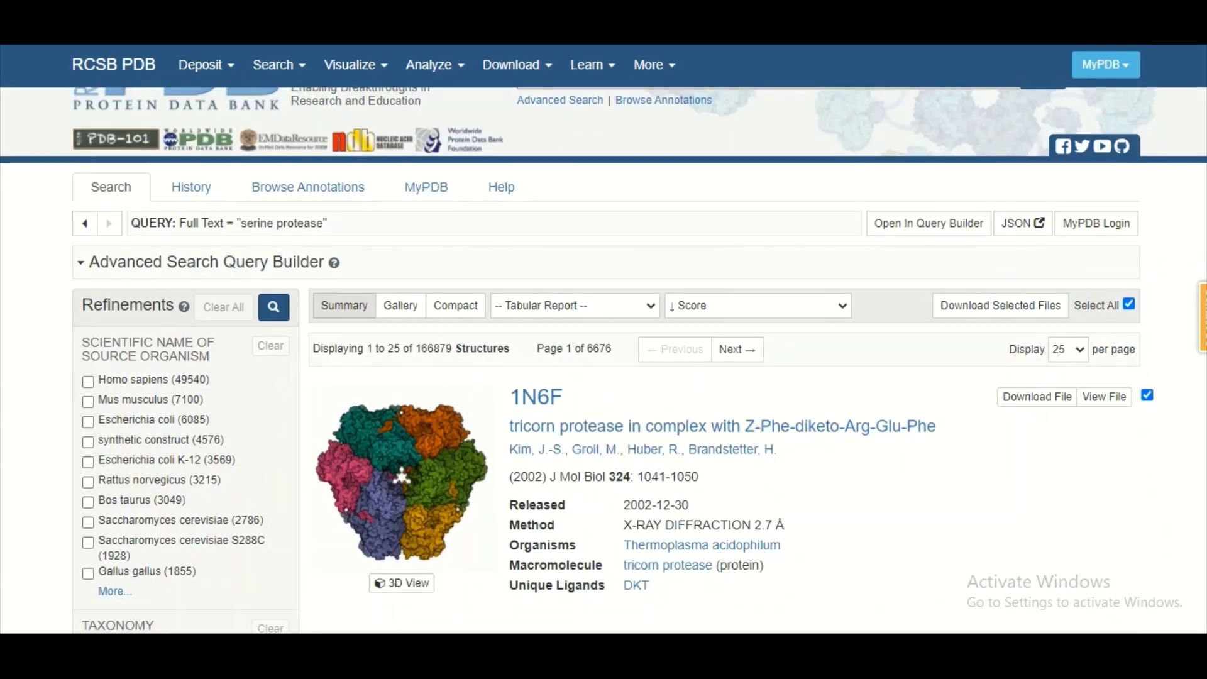
scroll(604, 360, "down", 13)
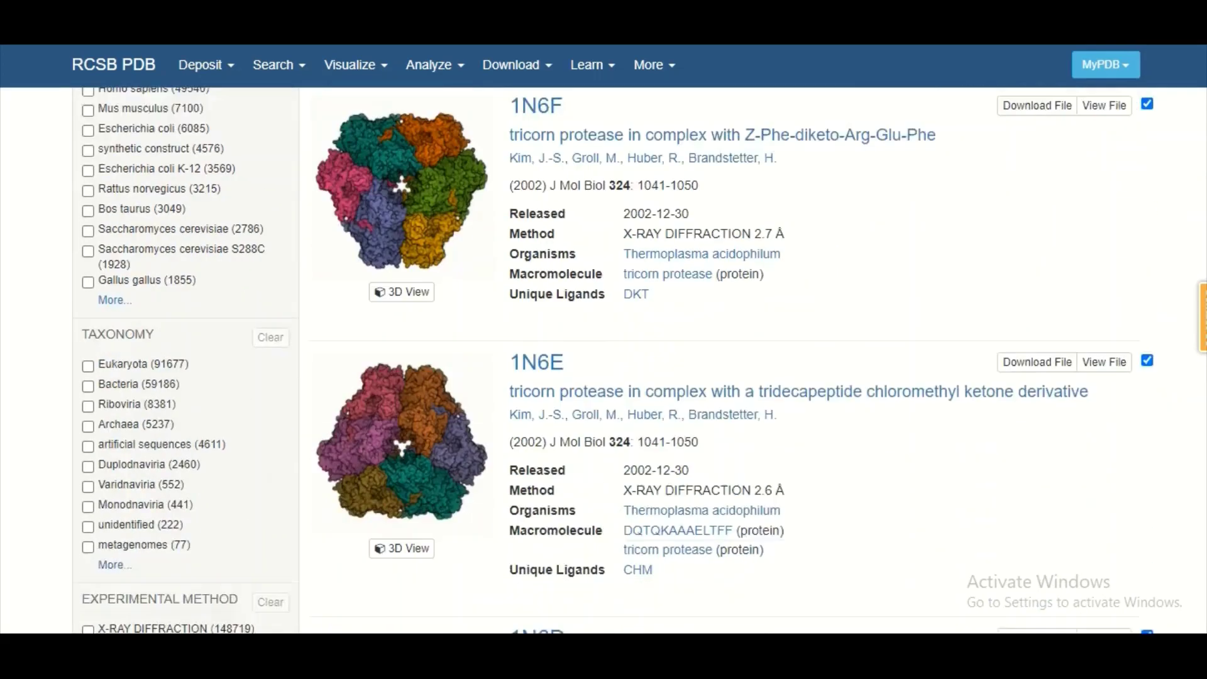
scroll(603, 360, "down", 6)
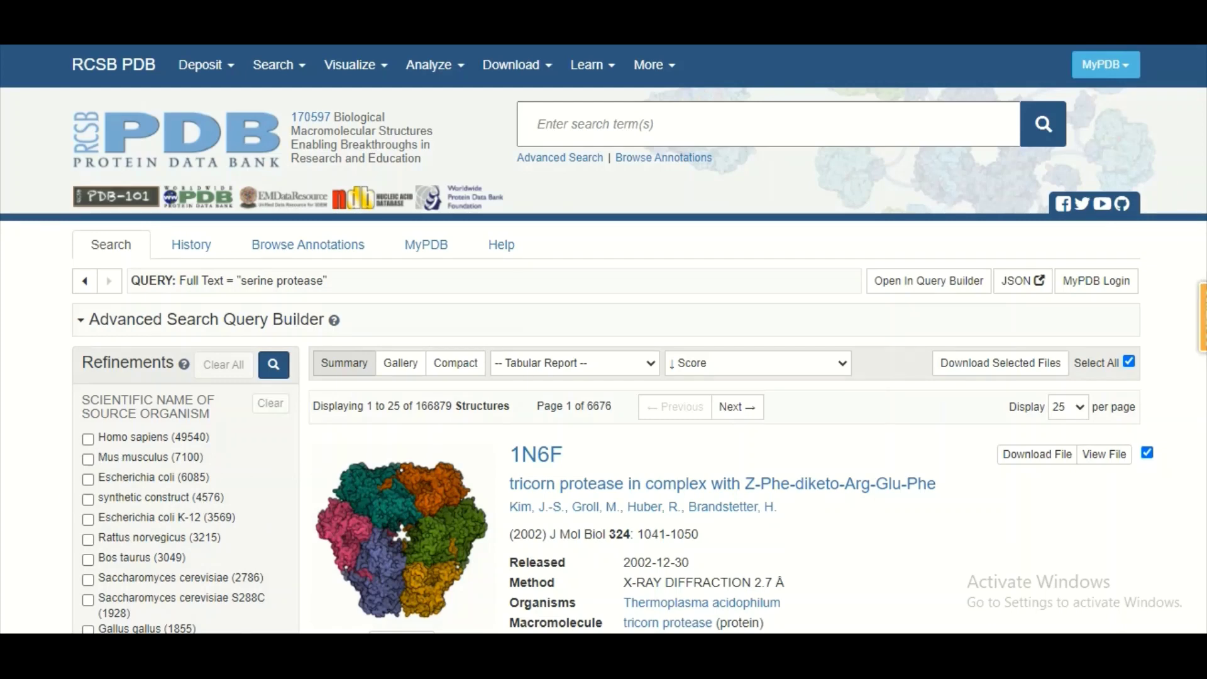
scroll(603, 360, "down", 3)
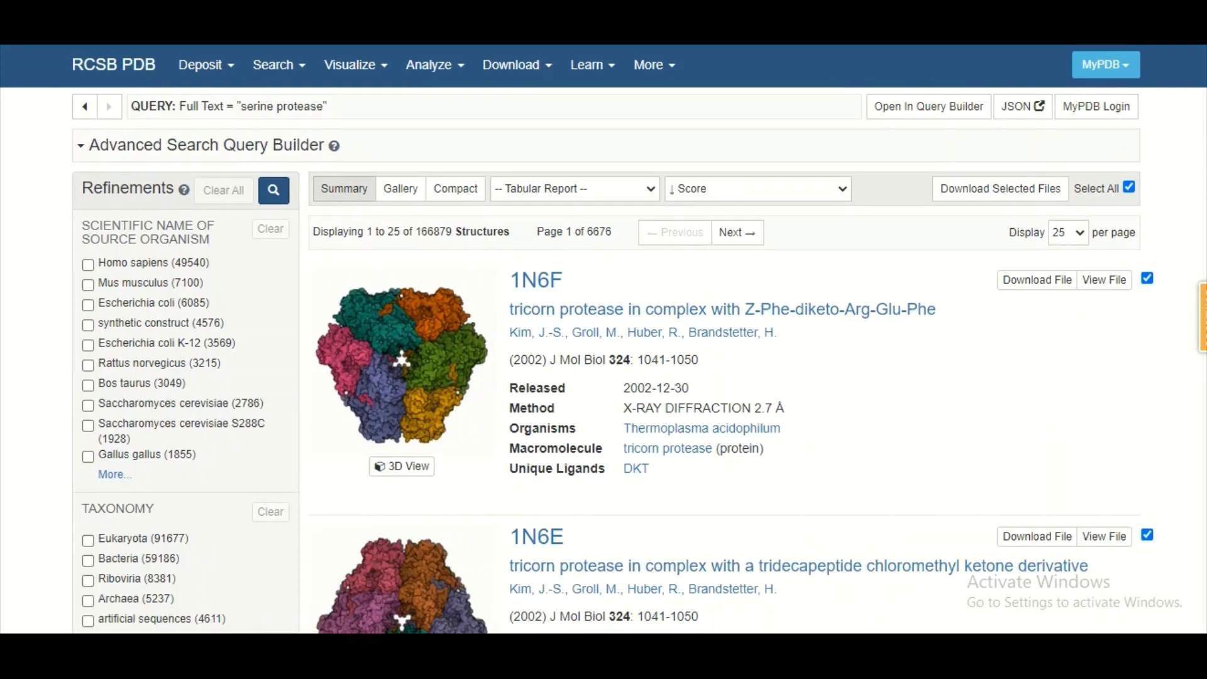
scroll(603, 360, "down", 20)
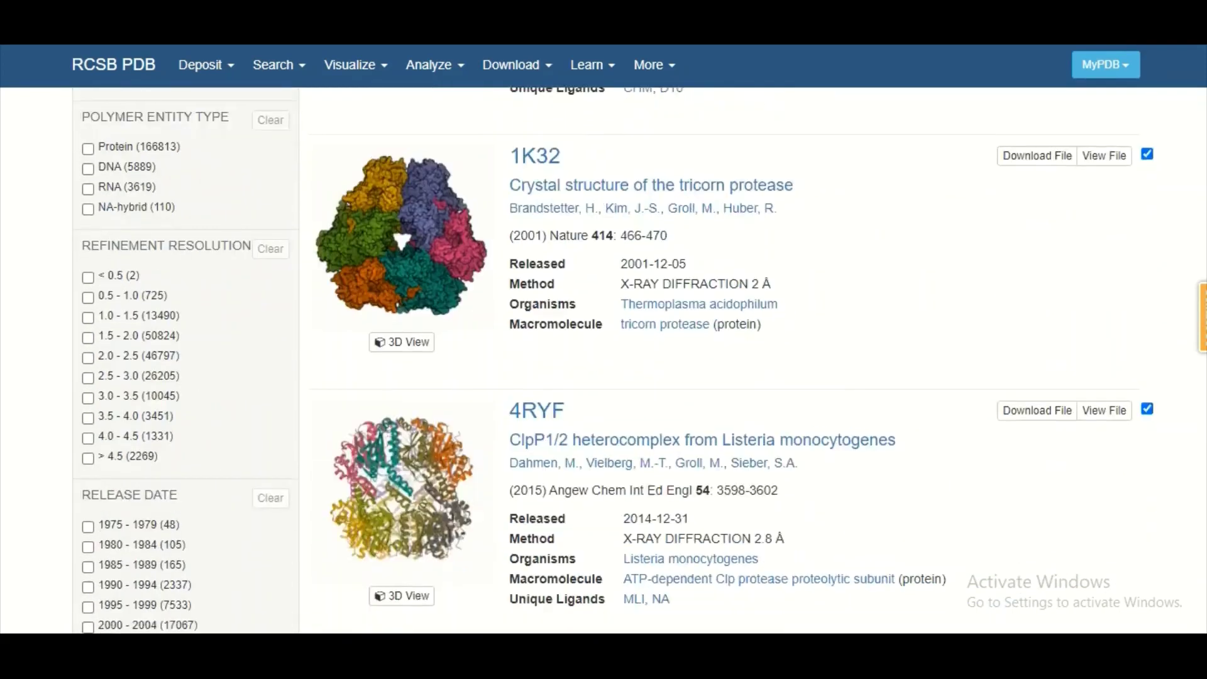
scroll(604, 360, "down", 7)
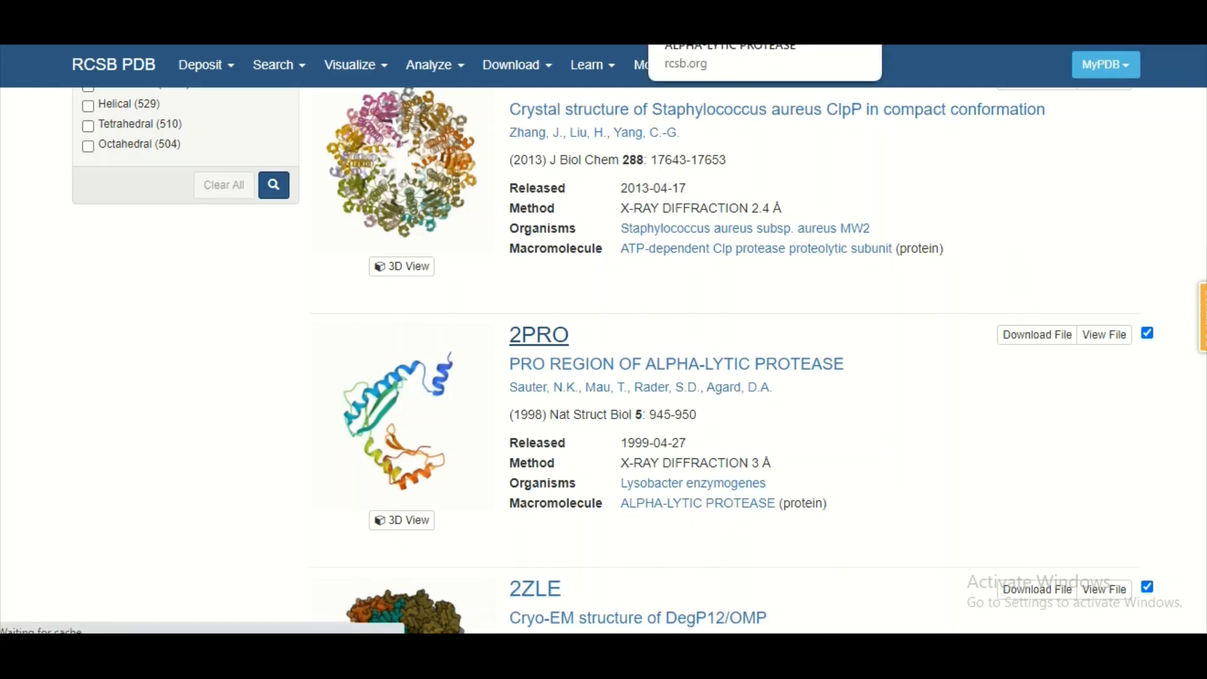
- Open the 2PRO Structure Summary page and highlight its 2PRO identifier
left_click(723, 39)
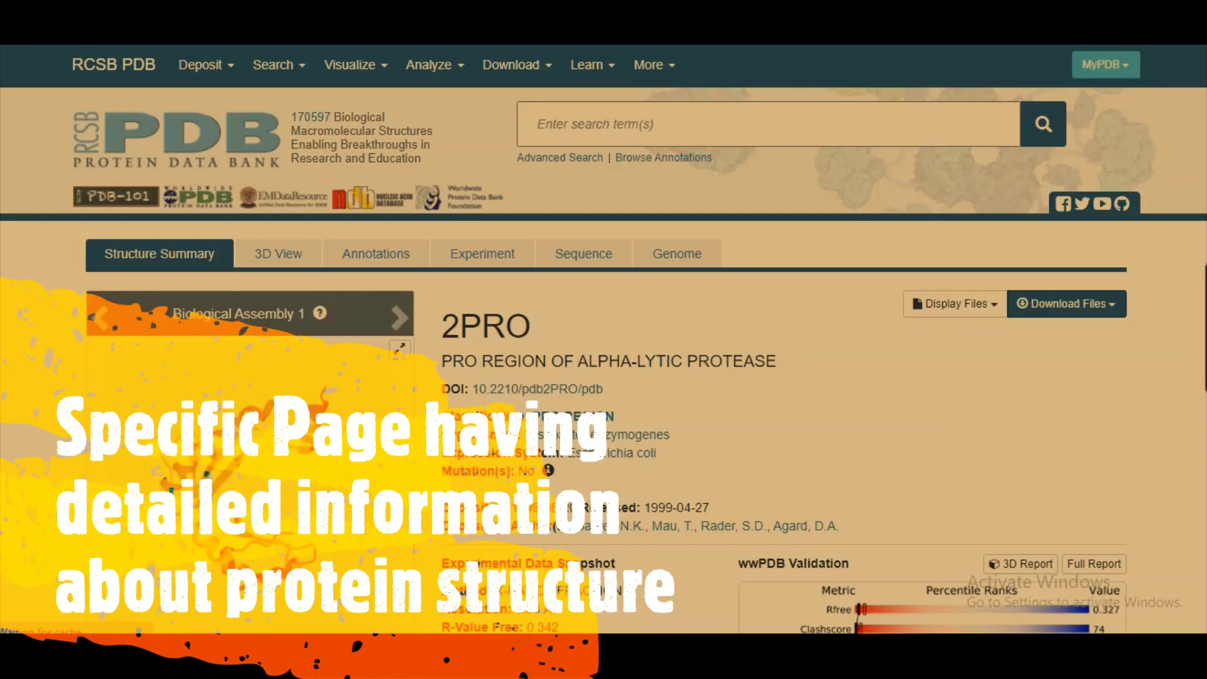
scroll(604, 361, "down", 3)
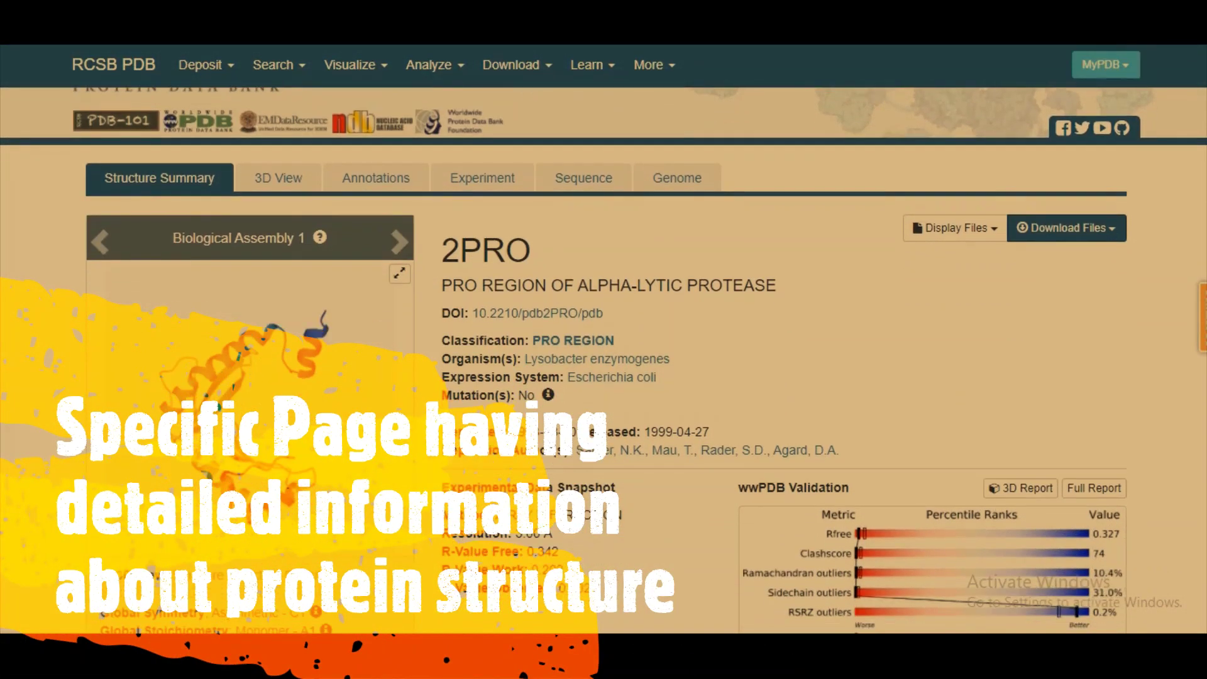
scroll(603, 360, "down", 3)
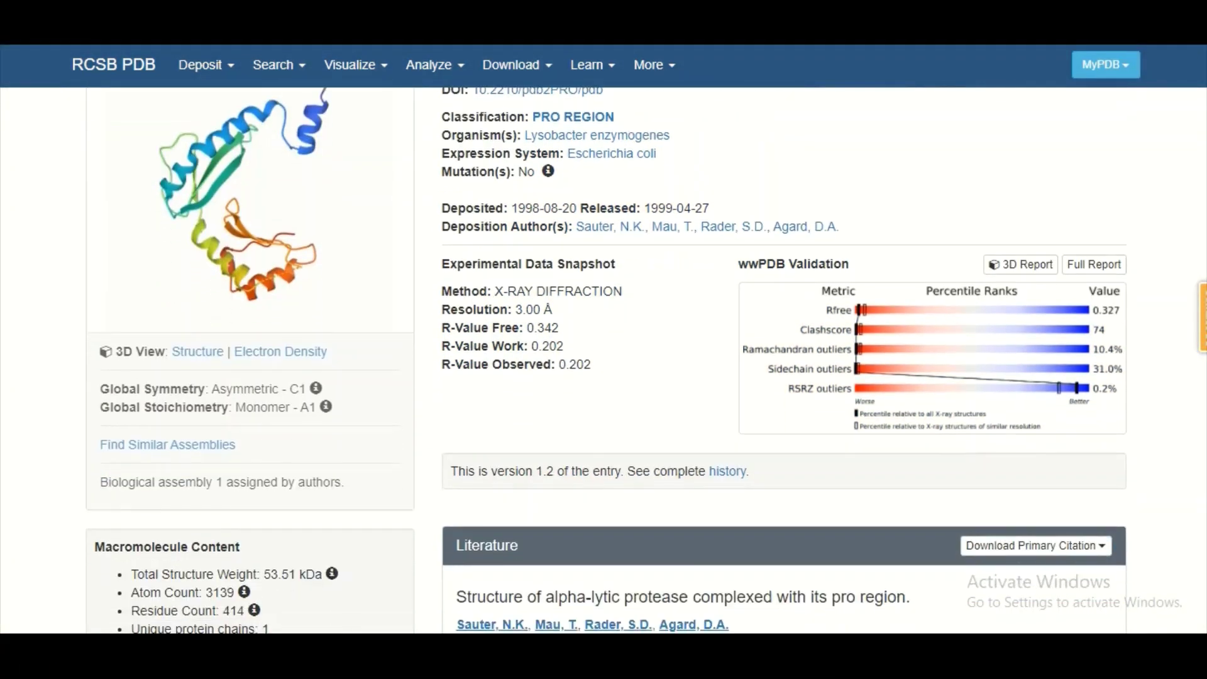
scroll(604, 360, "down", 1)
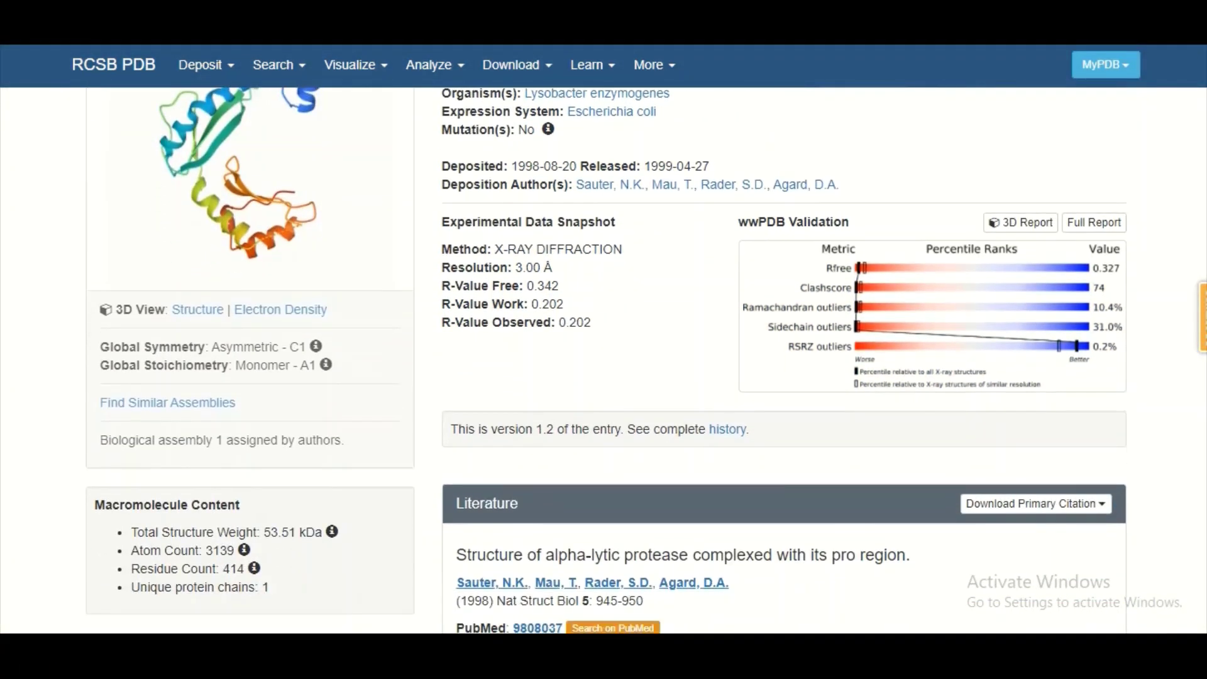
scroll(604, 360, "up", 4)
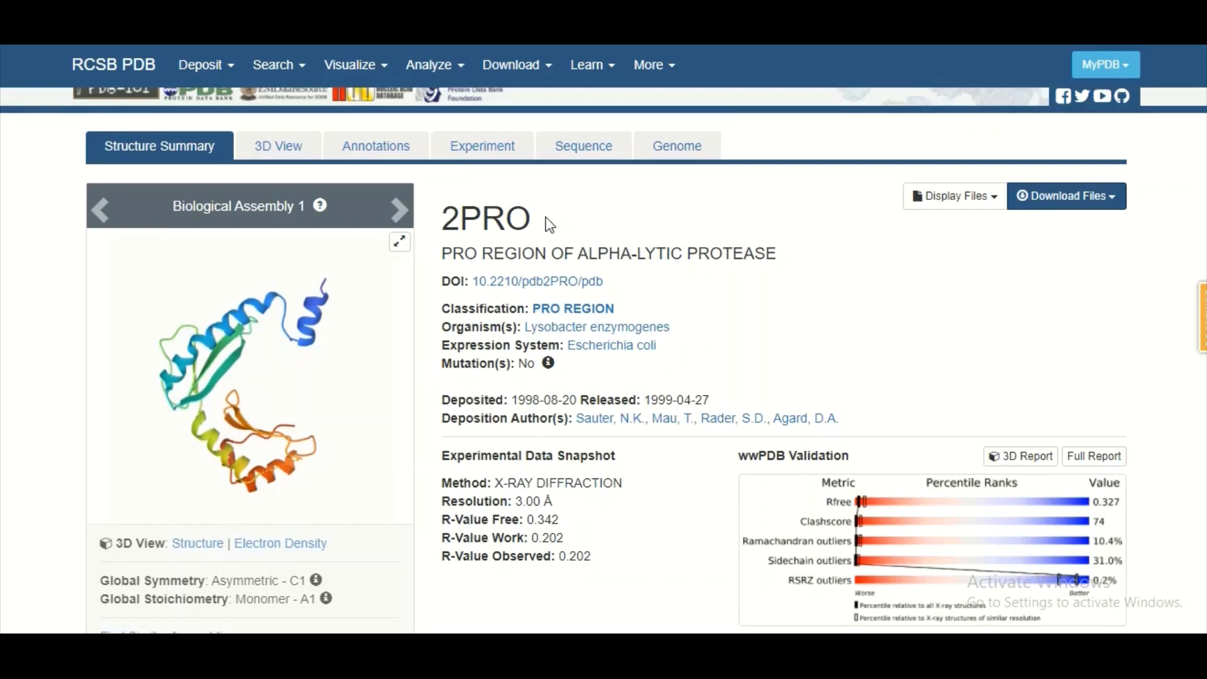
left_click_drag(533, 220, 440, 229)
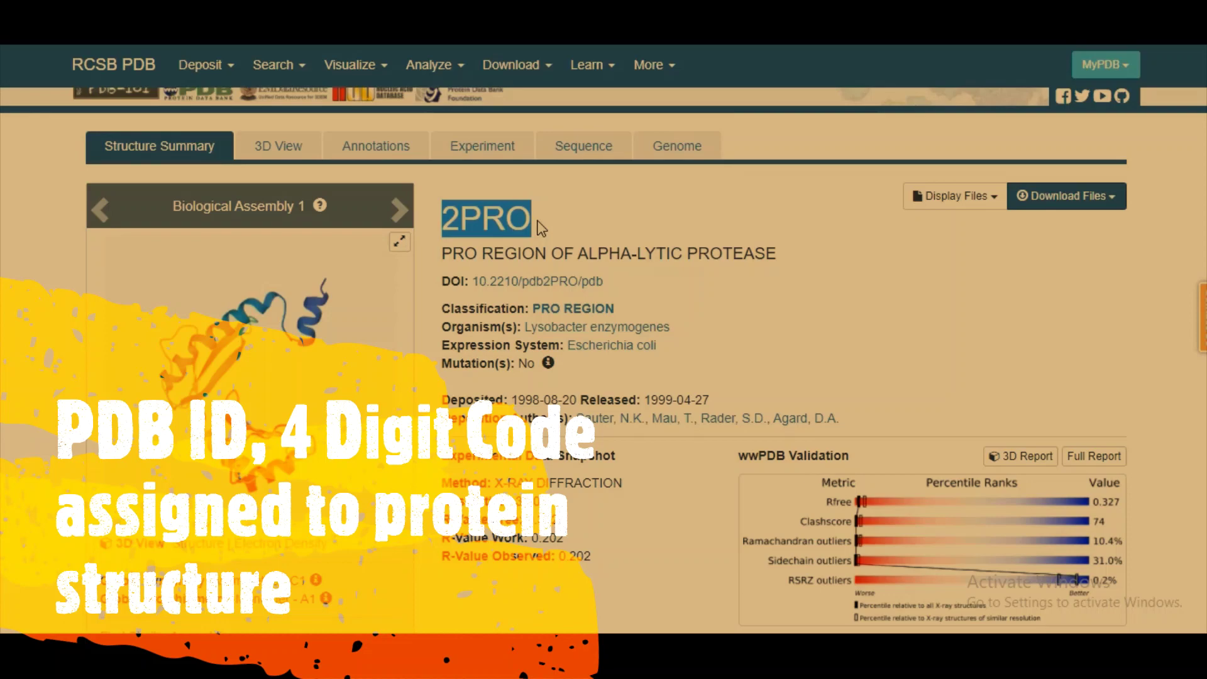
left_click(541, 228)
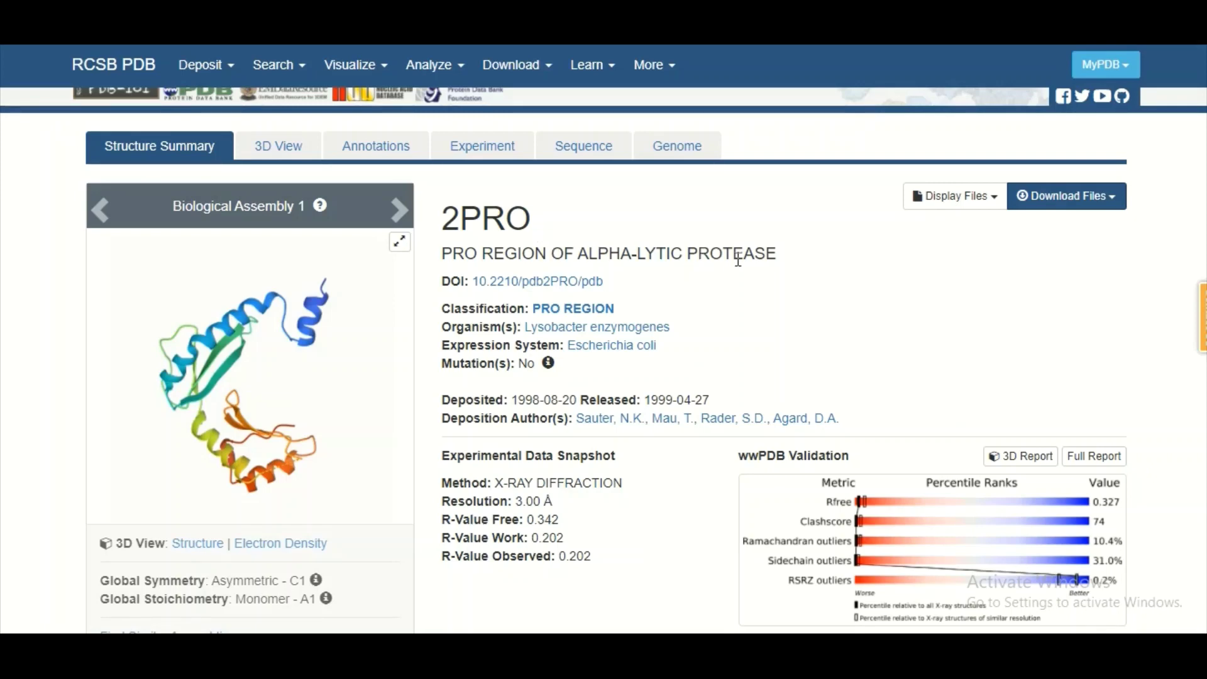
left_click_drag(786, 257, 446, 258)
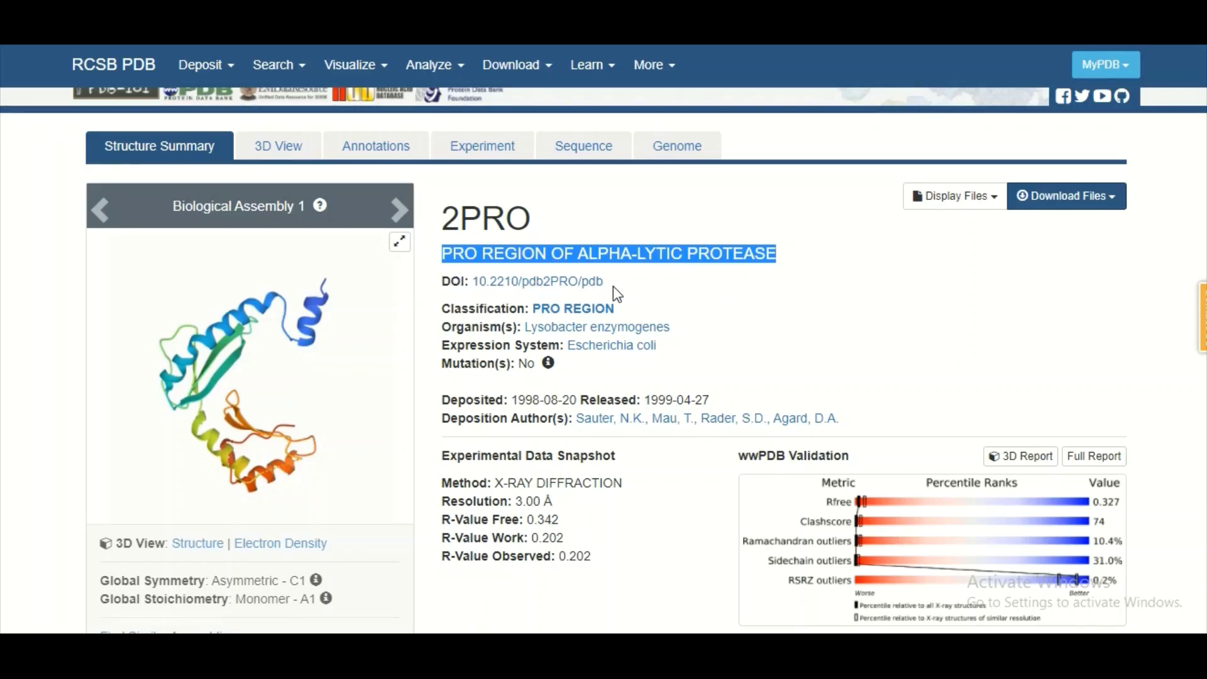
left_click_drag(613, 283, 473, 278)
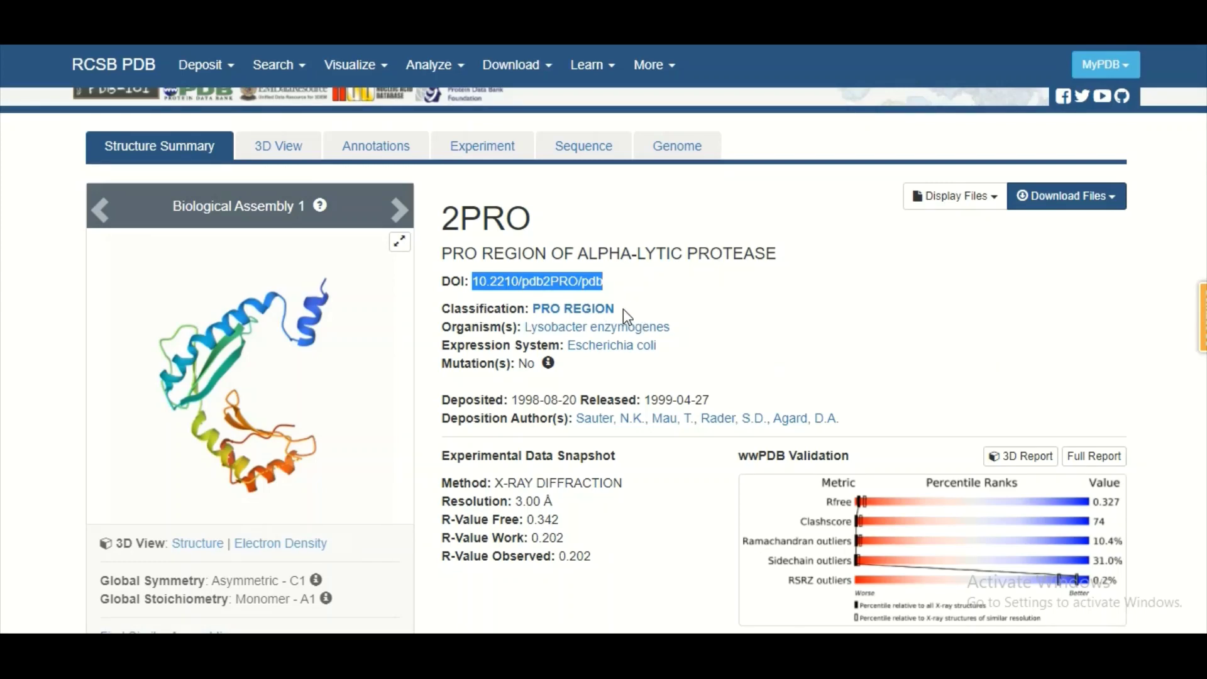
left_click_drag(615, 308, 532, 307)
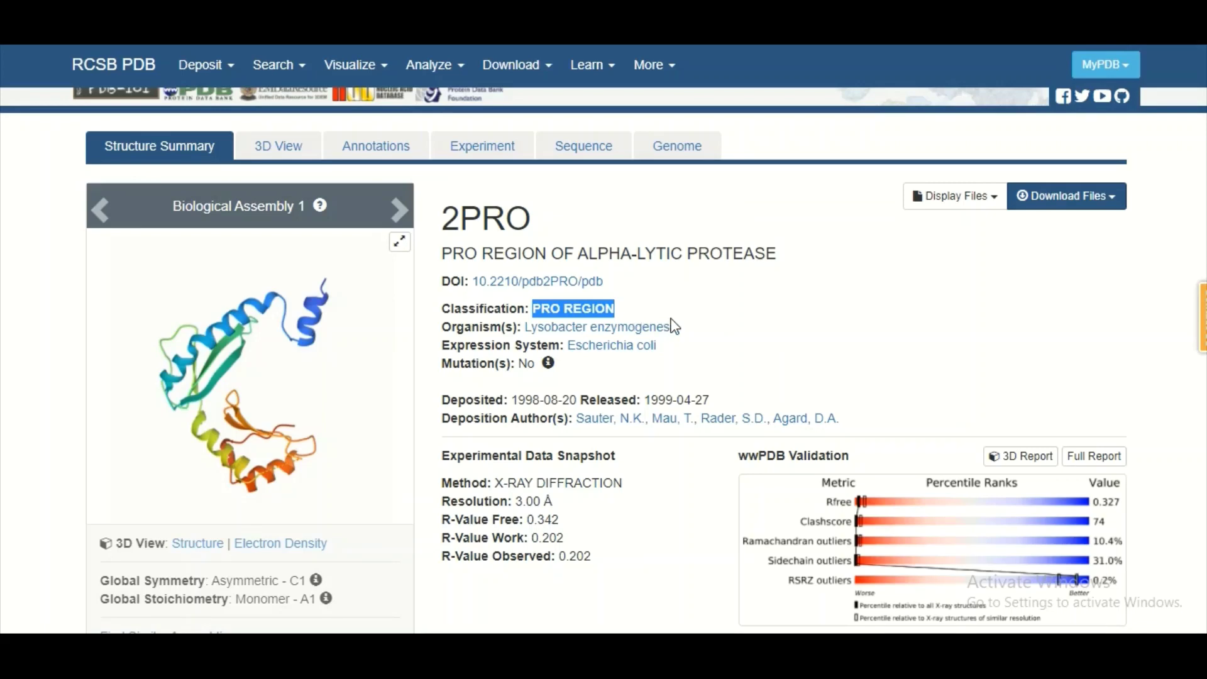
left_click_drag(688, 328, 522, 327)
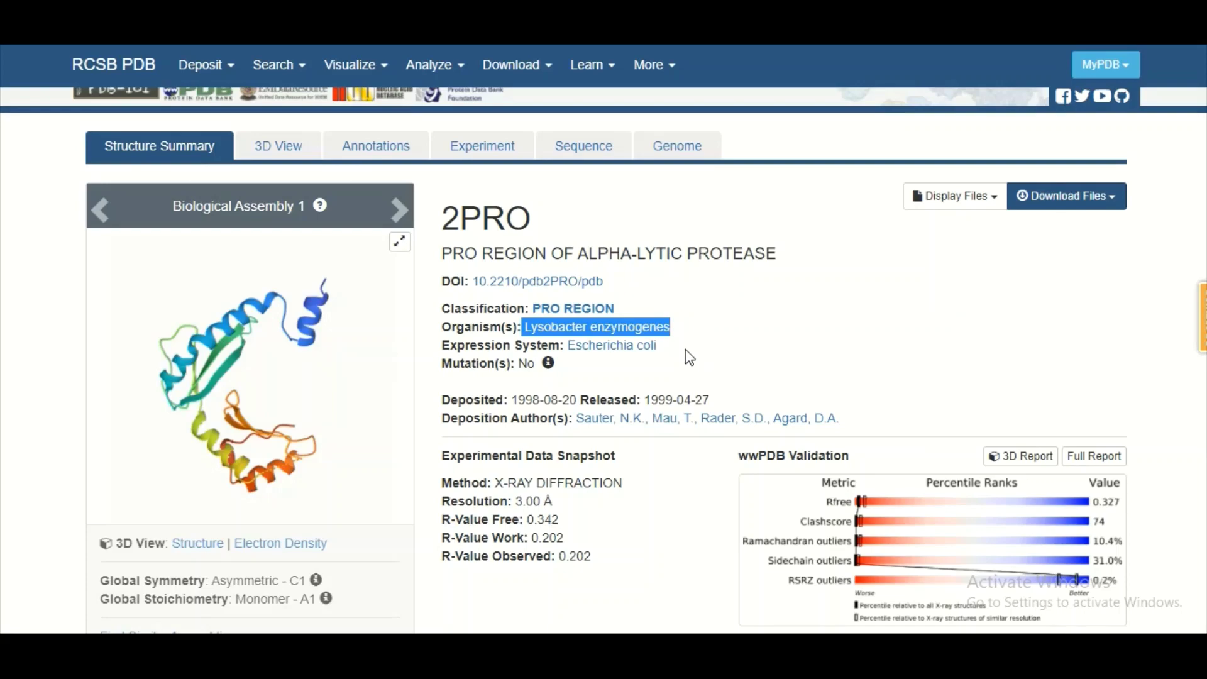
left_click_drag(657, 345, 569, 352)
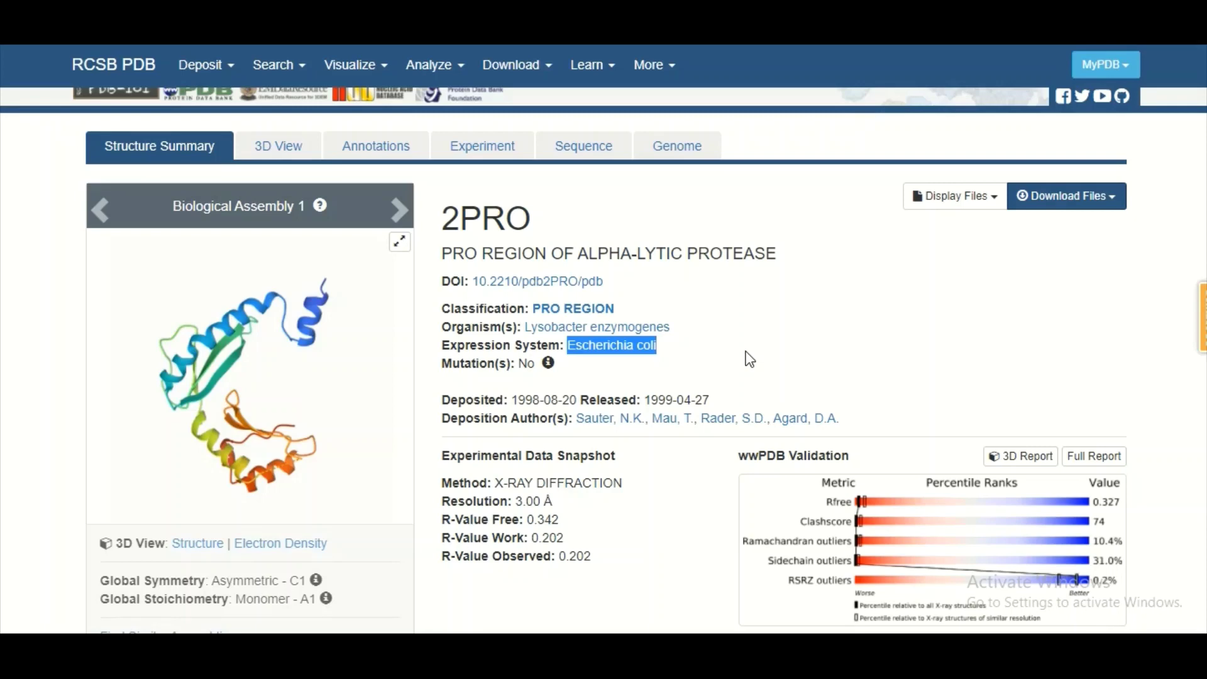
left_click(444, 399)
left_click_drag(445, 398, 707, 400)
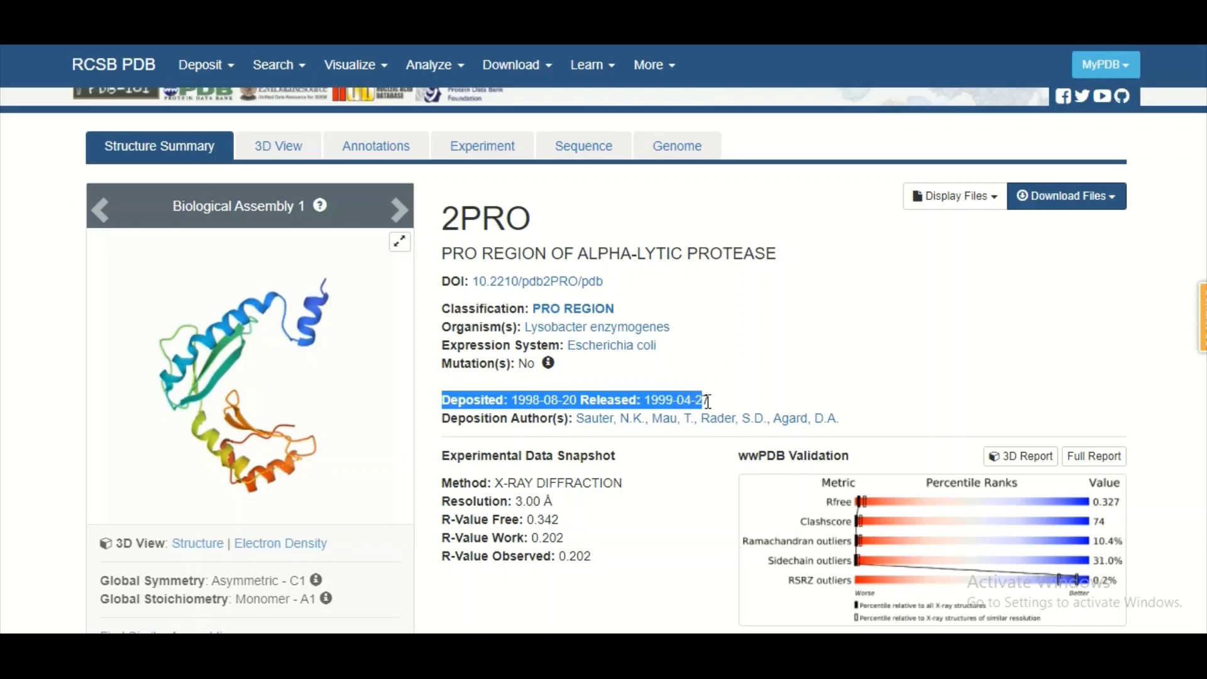
left_click(744, 383)
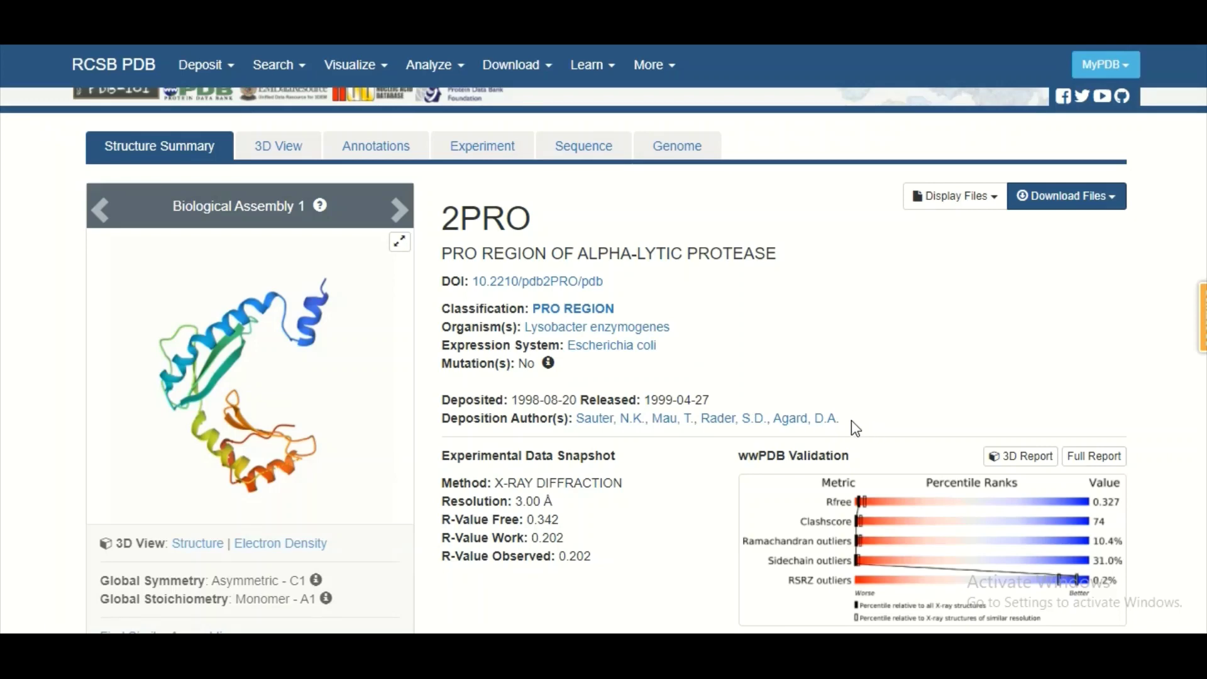
left_click_drag(851, 420, 423, 427)
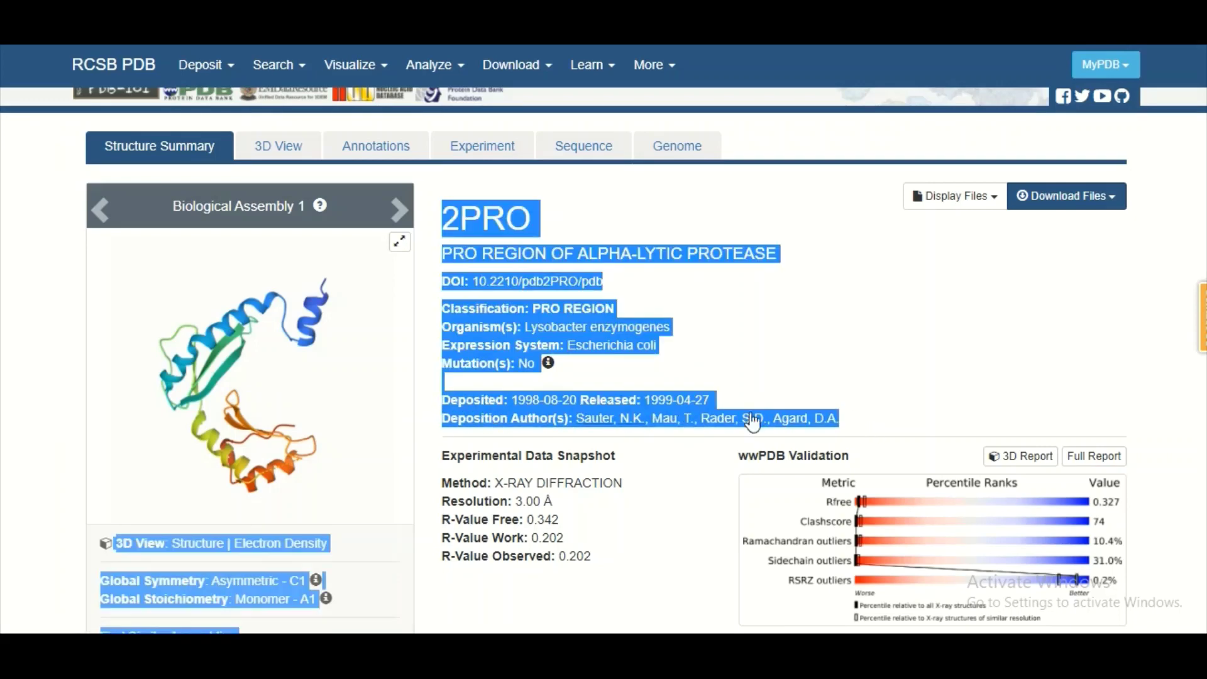
left_click(856, 425)
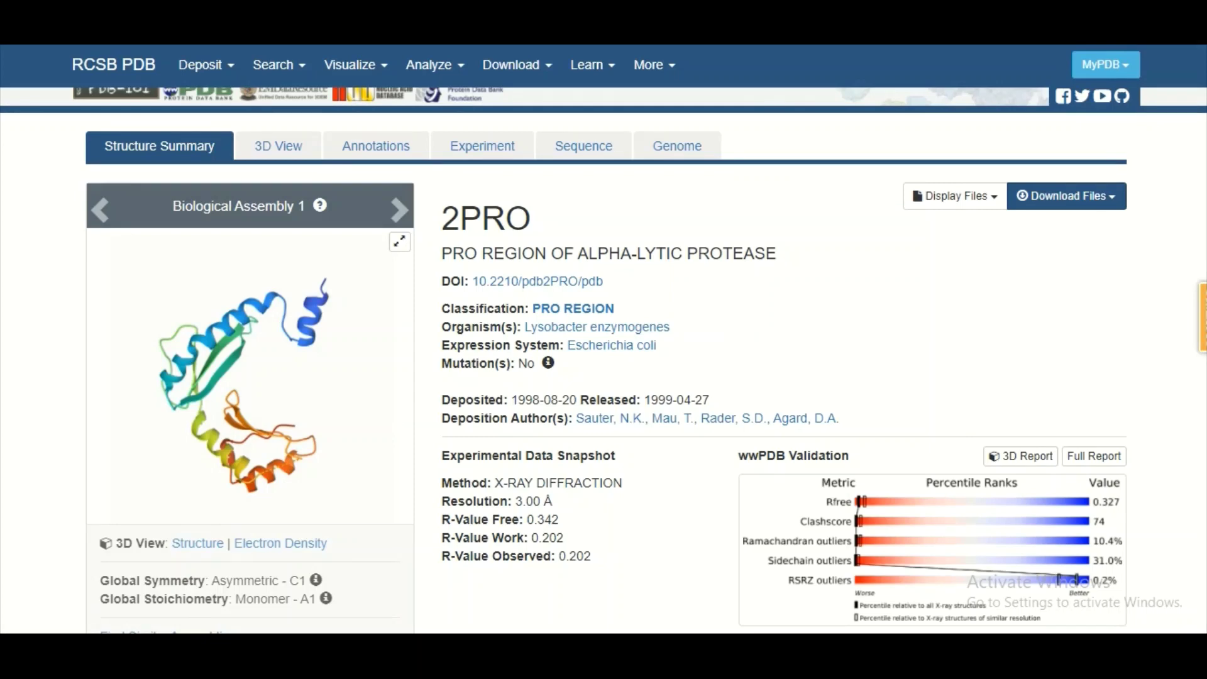
scroll(705, 204, "down", 3)
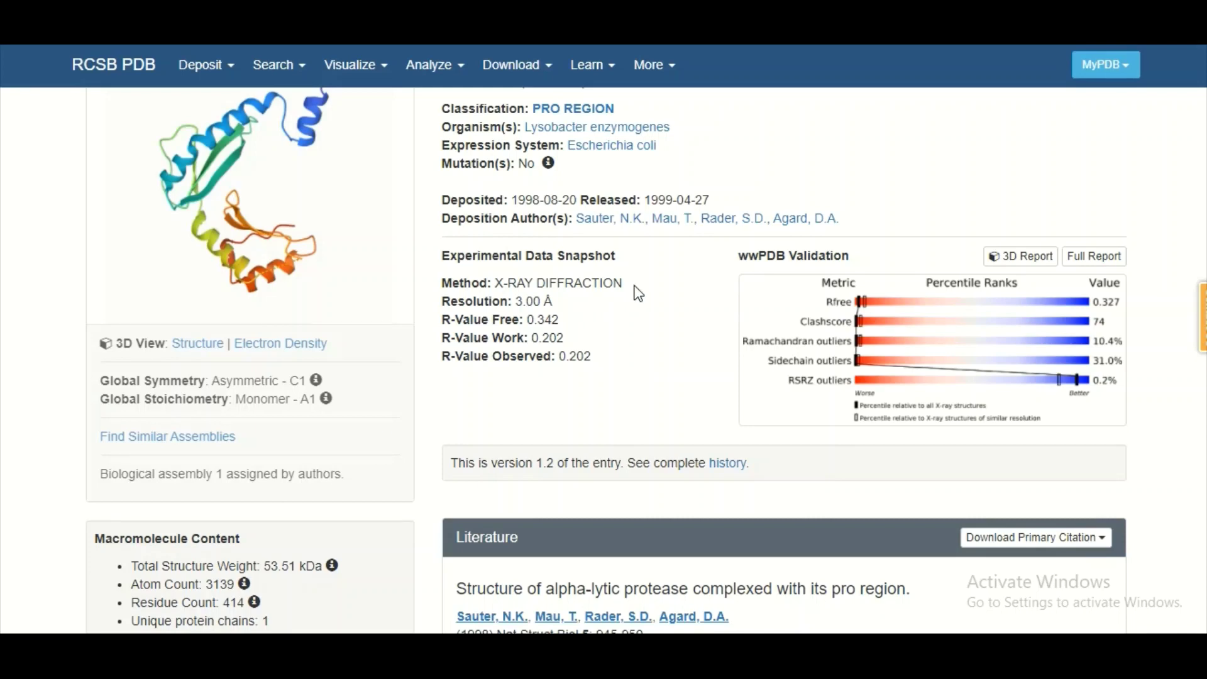
- Highlight the X-RAY DIFFRACTION method and the 3.00 Å resolution values
left_click_drag(624, 286, 493, 290)
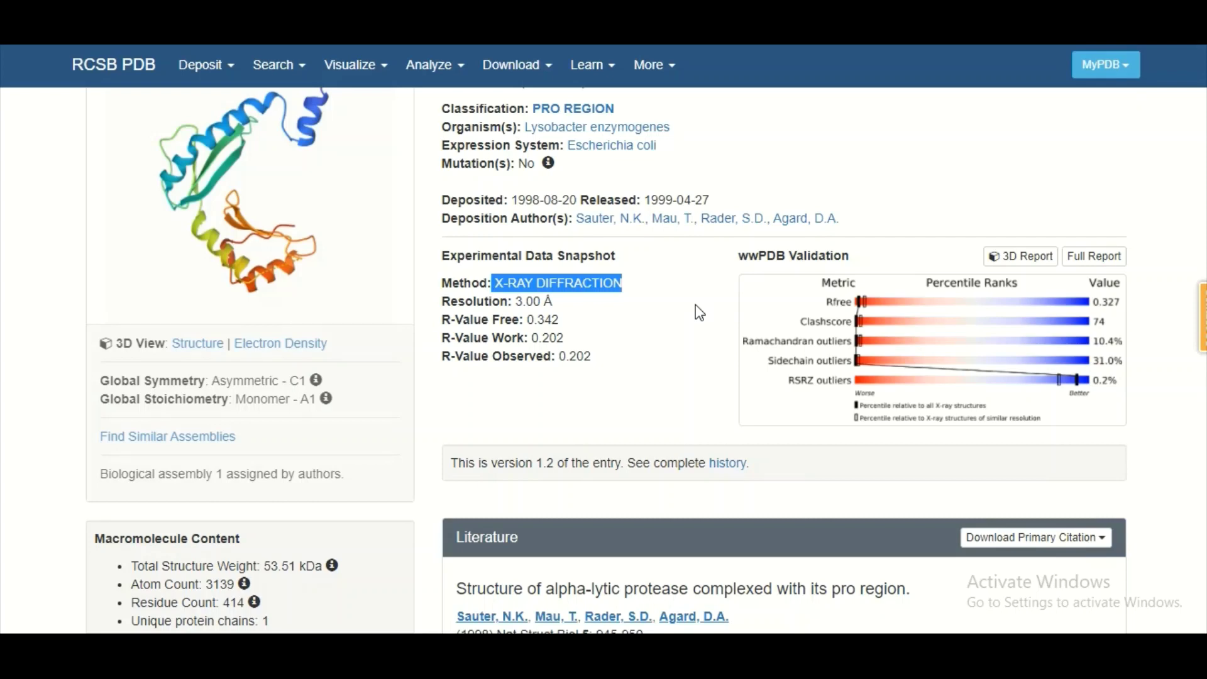
left_click_drag(554, 303, 518, 293)
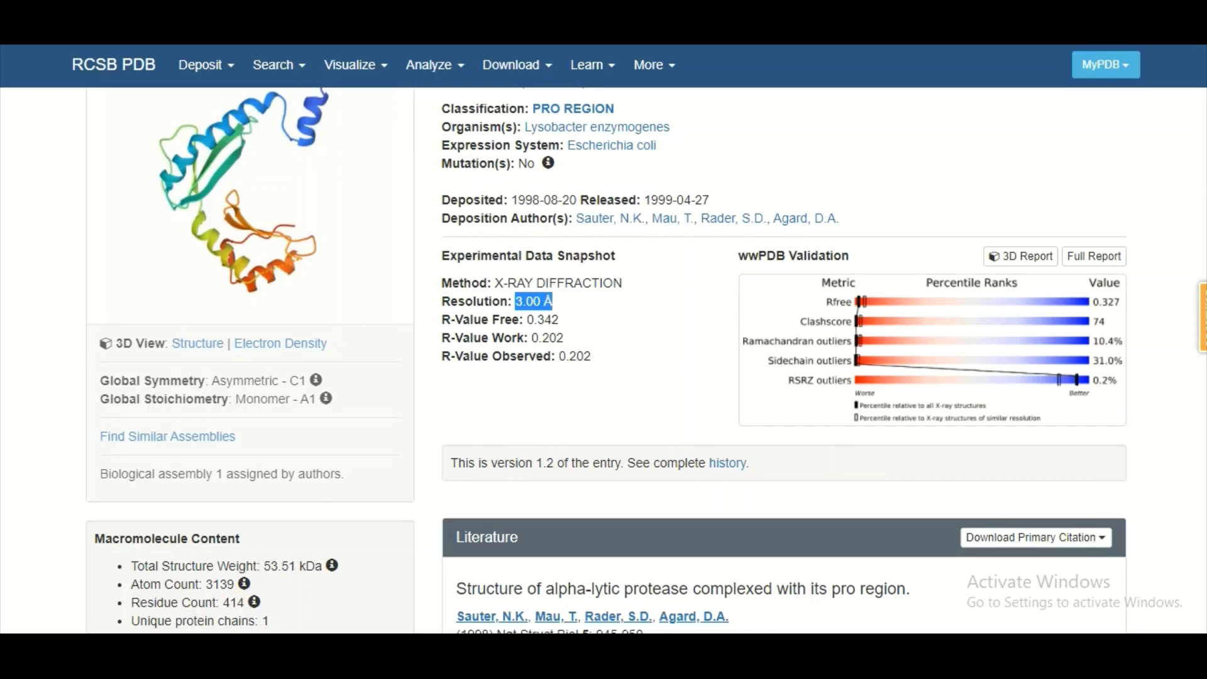
scroll(606, 360, "down", 1)
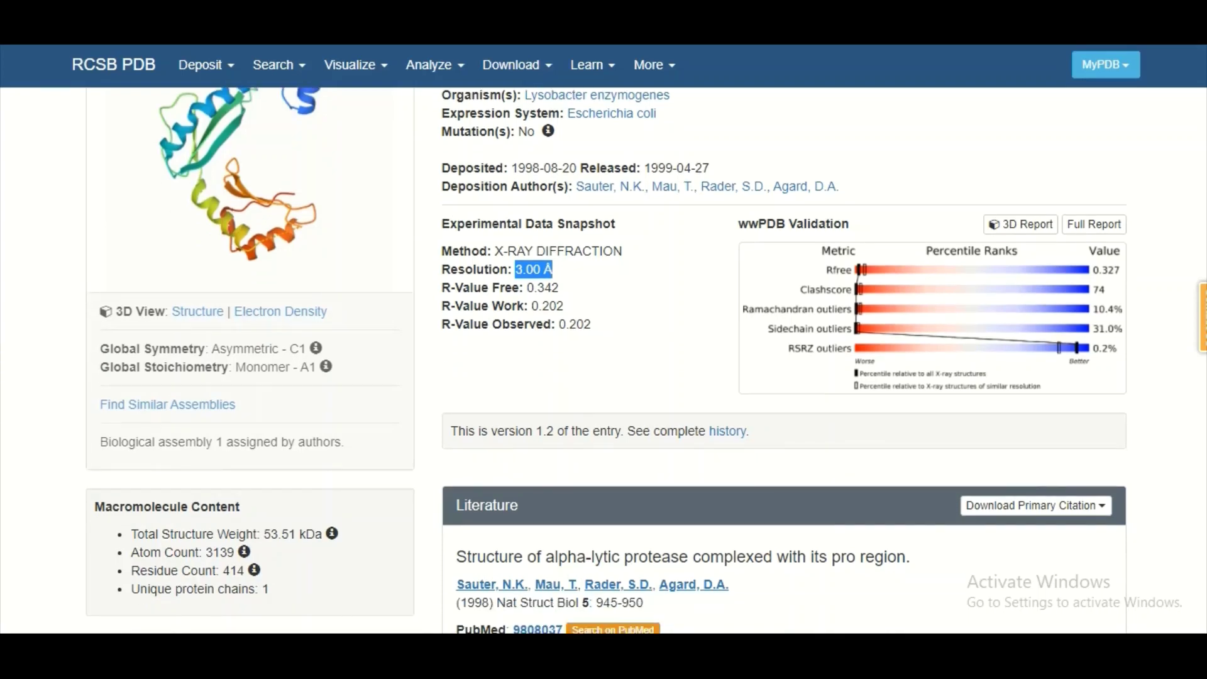
scroll(606, 360, "down", 5)
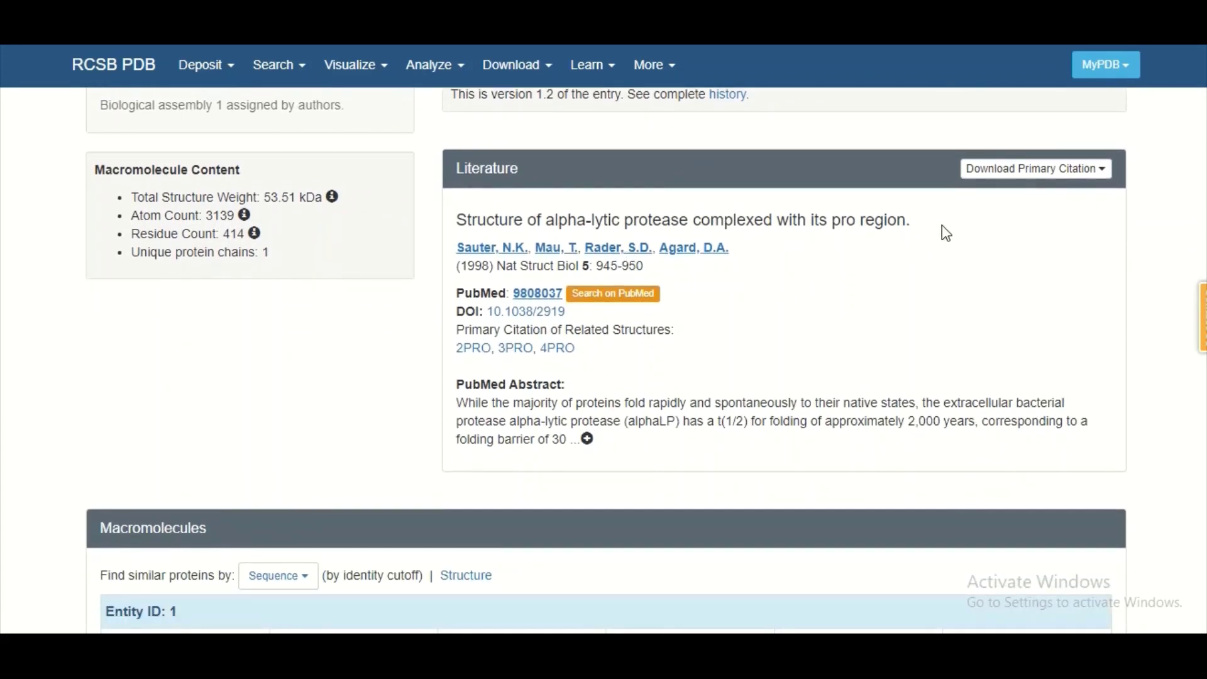
- Highlight the citation title, author list and Nat Struct Biol 5: 945-950 reference
left_click_drag(916, 226, 457, 220)
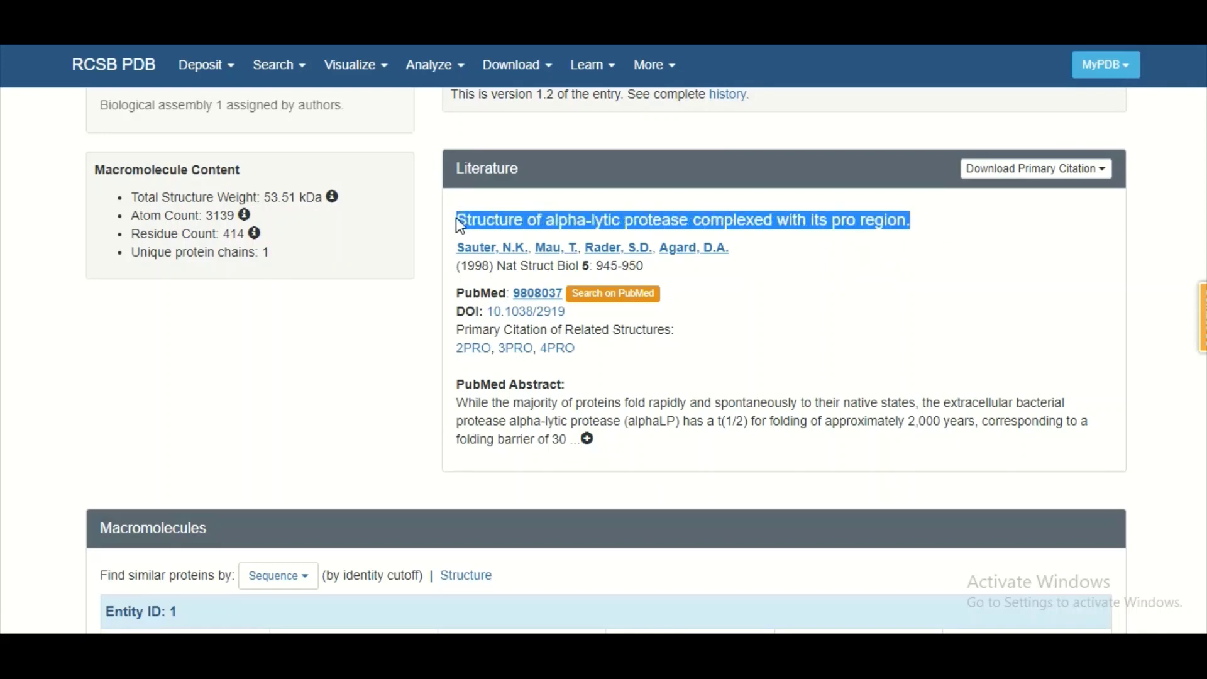
left_click_drag(730, 249, 478, 244)
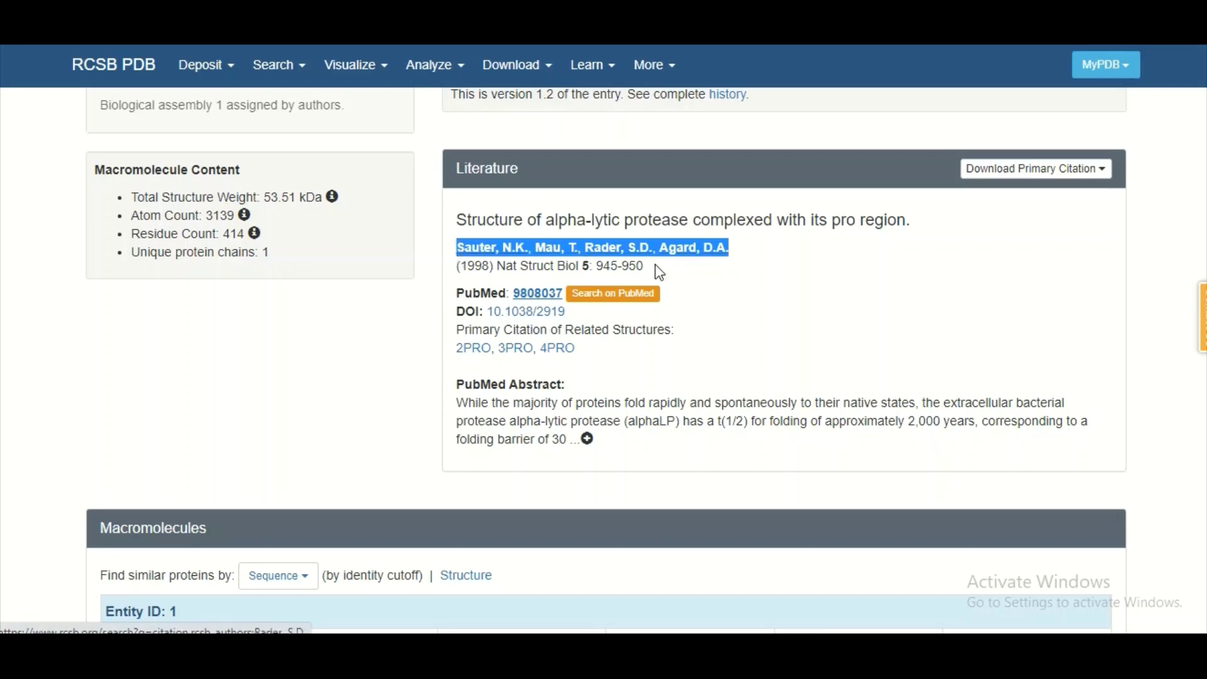
left_click_drag(645, 265, 456, 266)
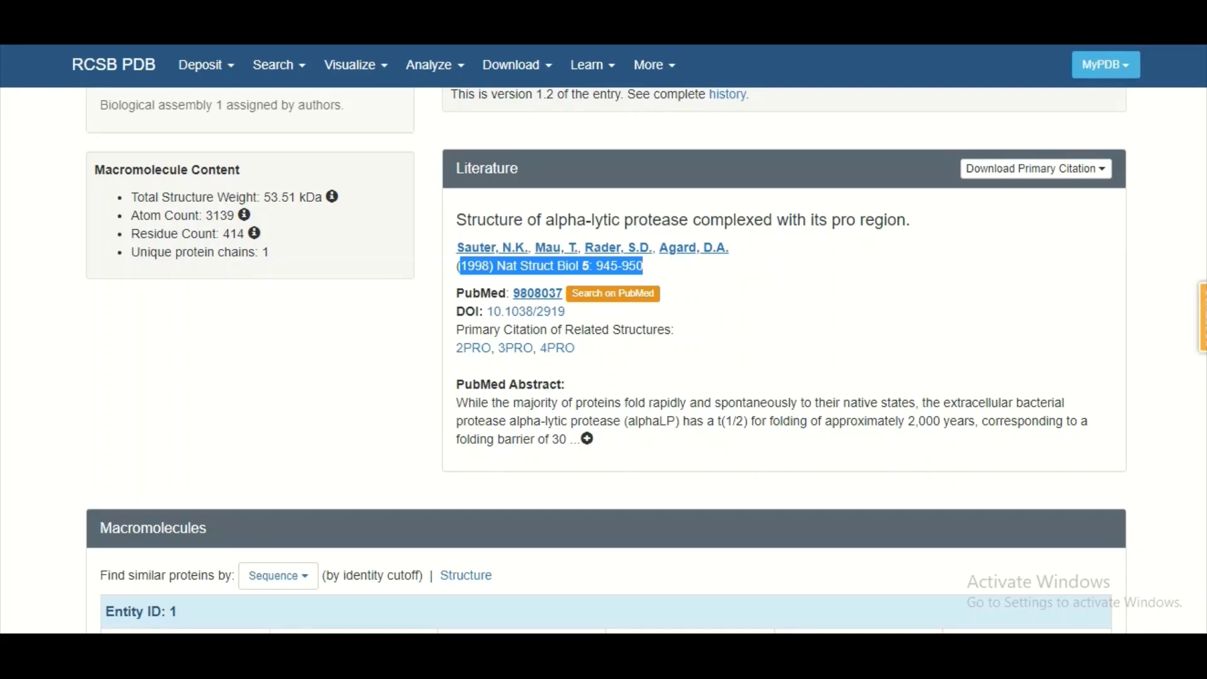
scroll(606, 360, "up", 1)
scroll(606, 360, "up", 1)
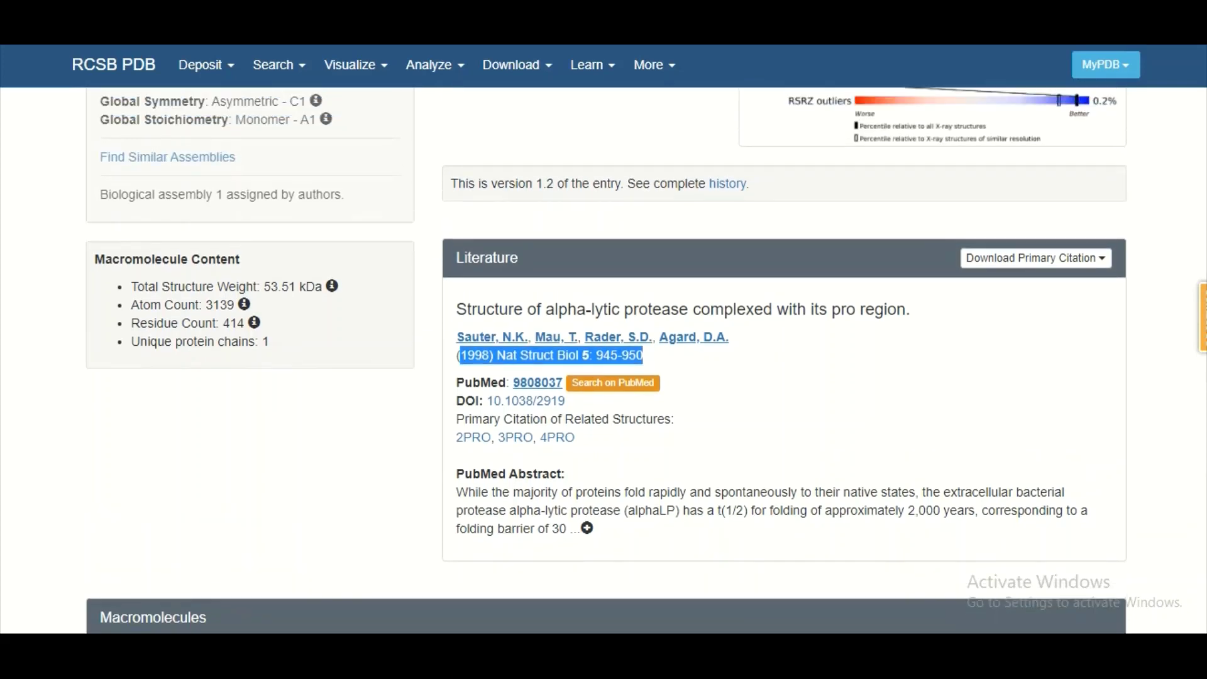
scroll(606, 360, "down", 6)
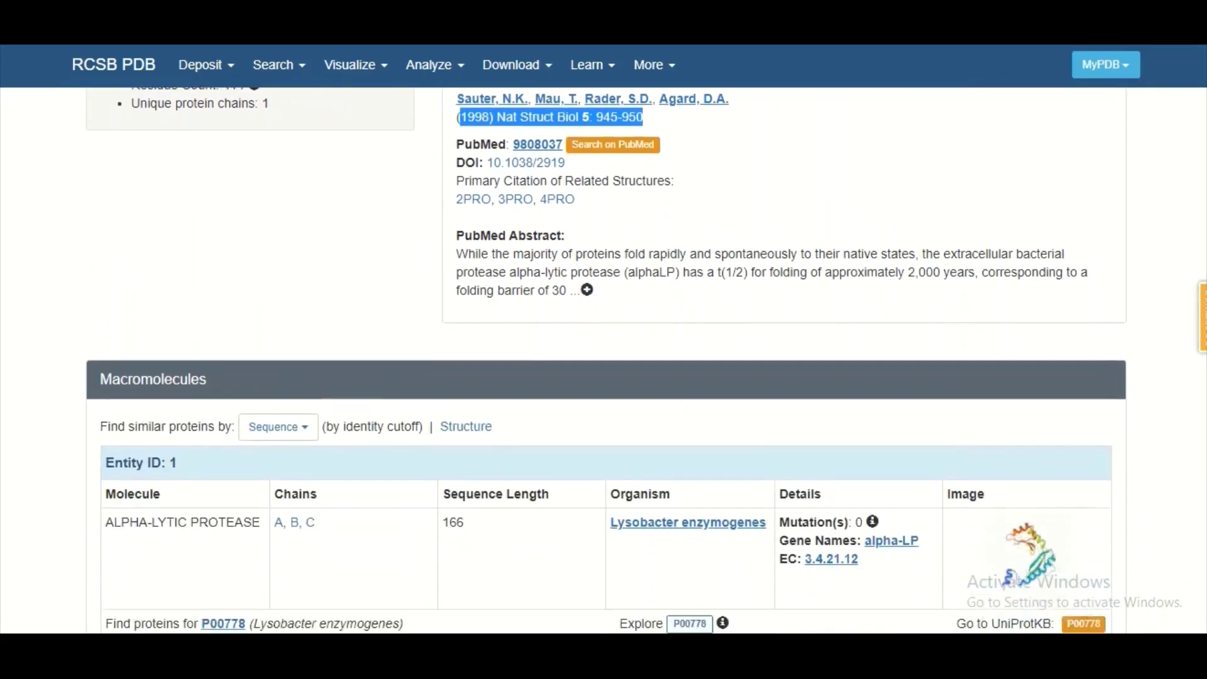
scroll(1204, 364, "down", 4)
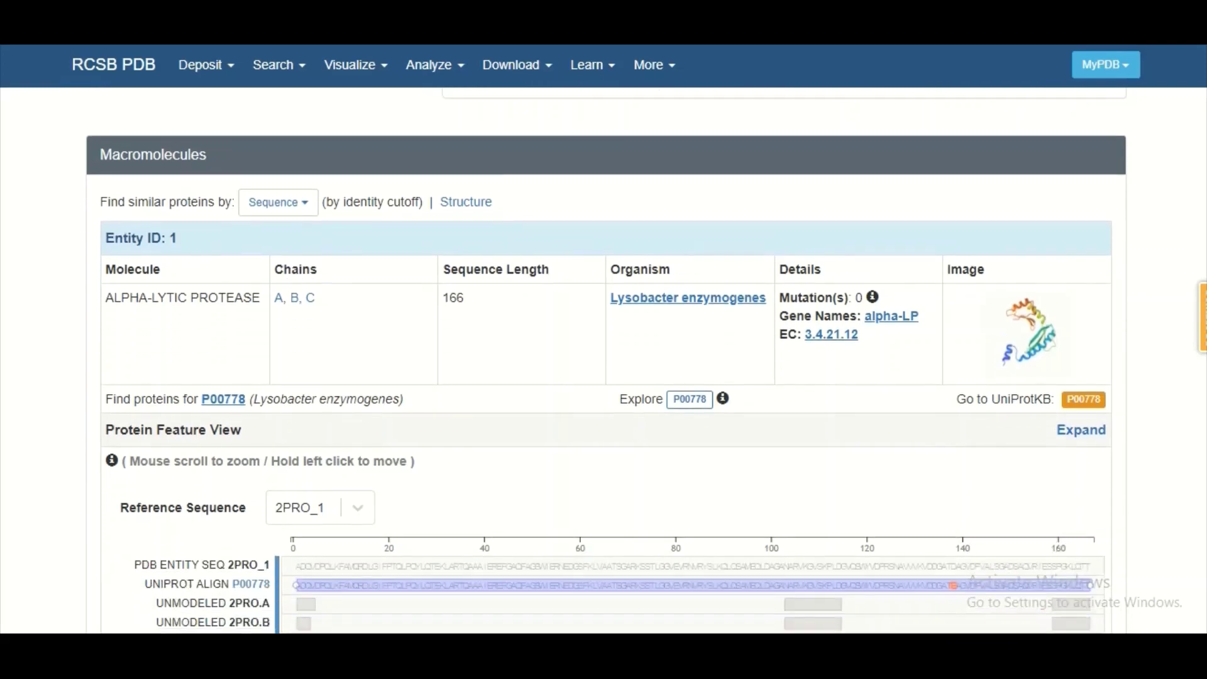
scroll(1204, 363, "up", 15)
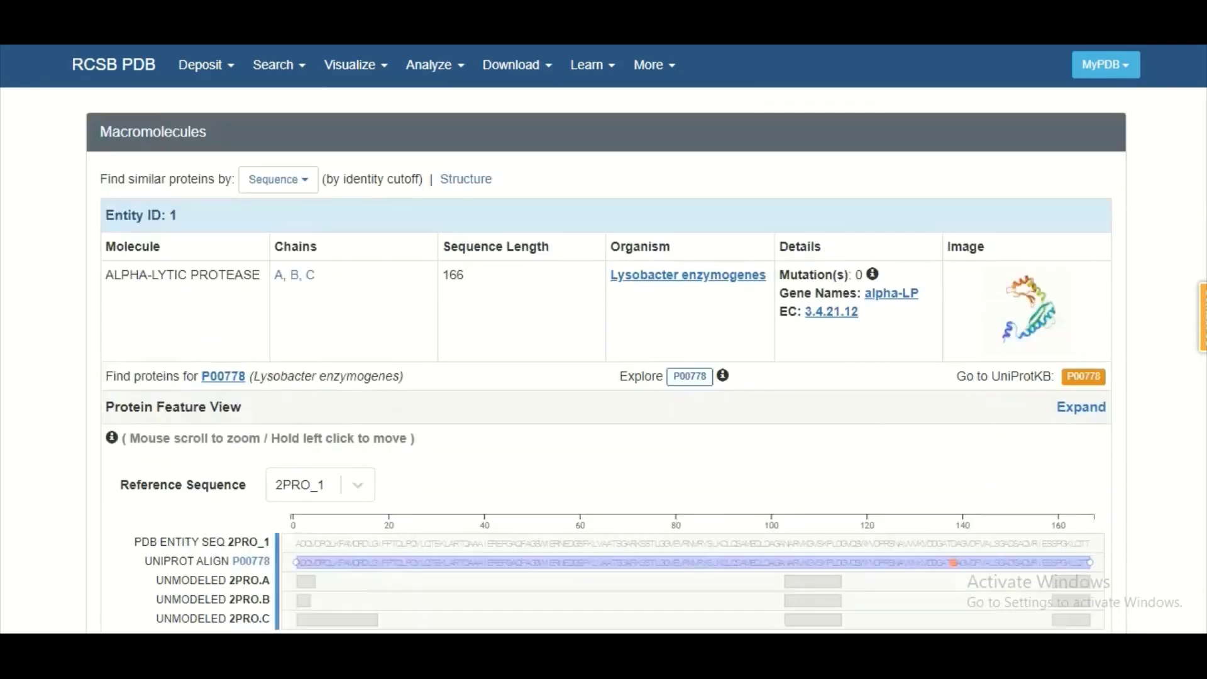
scroll(1205, 139, "up", 3)
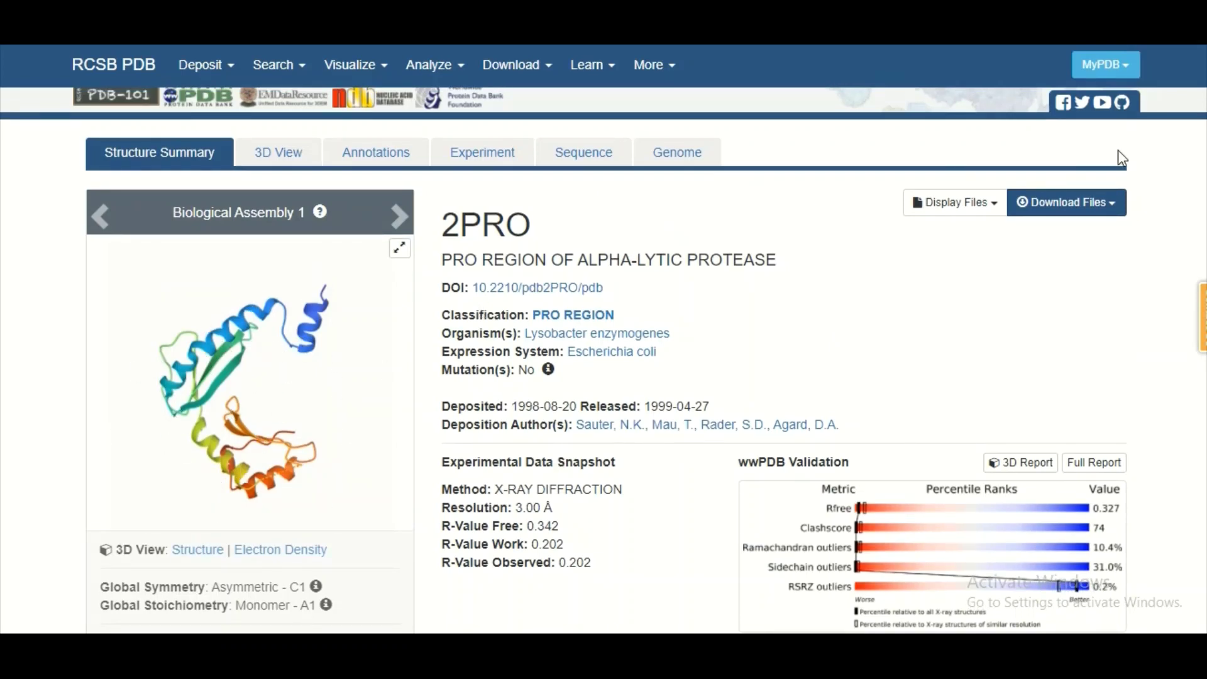
- Highlight the 53.51 kDa total structure weight and the unique protein chains count
scroll(1198, 151, "down", 3)
scroll(603, 360, "down", 1)
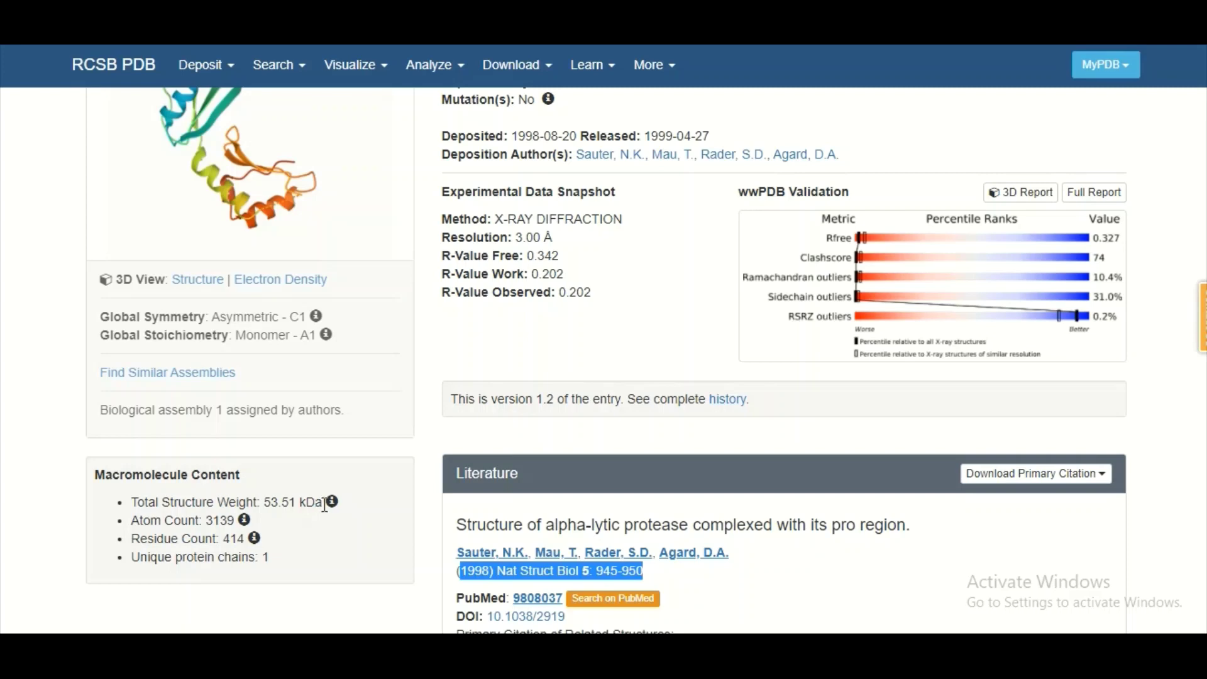
left_click_drag(320, 503, 263, 503)
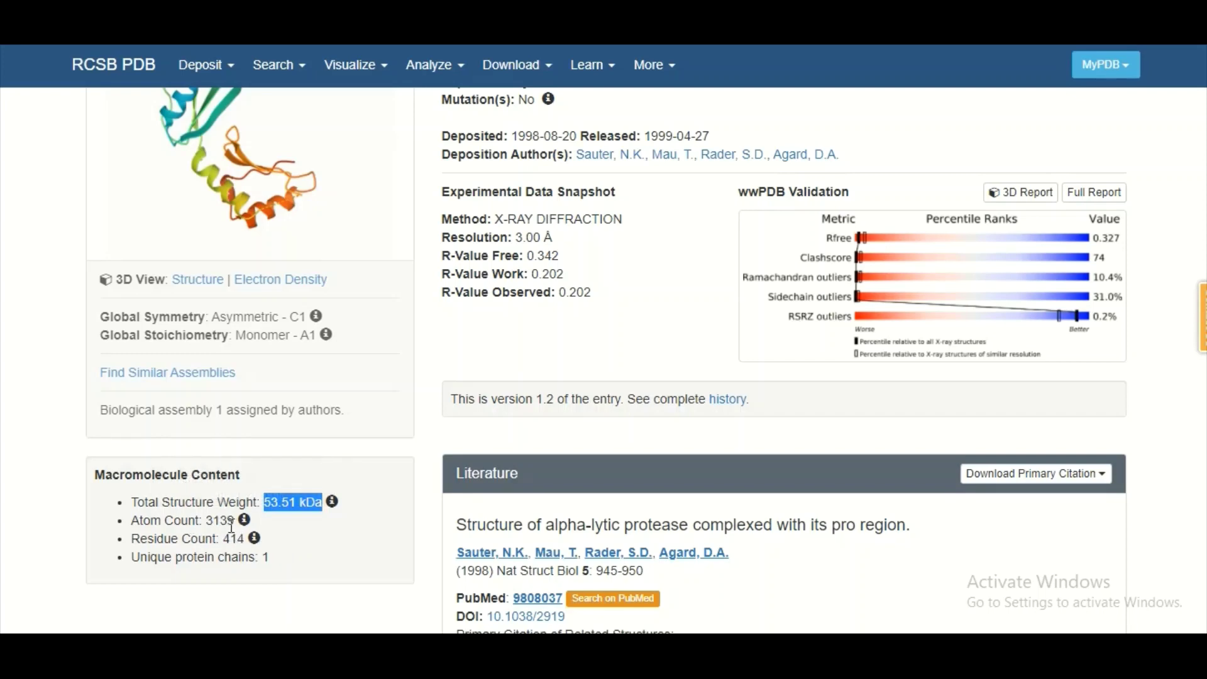
left_click_drag(272, 558, 239, 557)
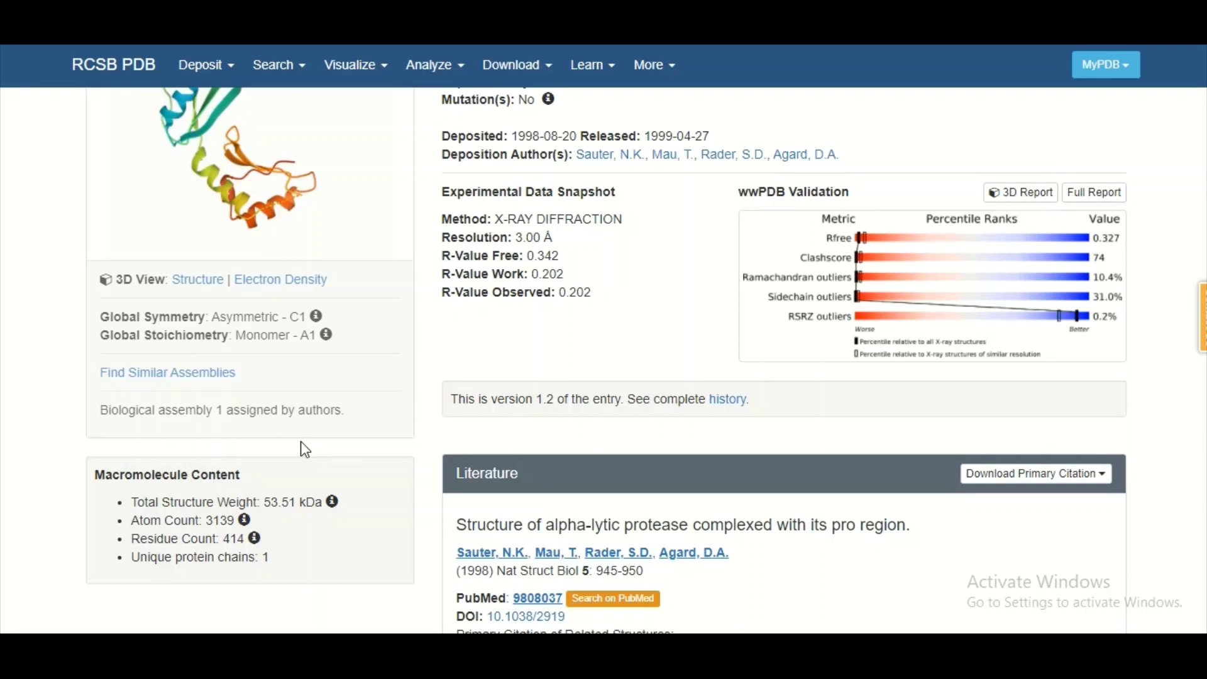
scroll(110, 476, "up", 5)
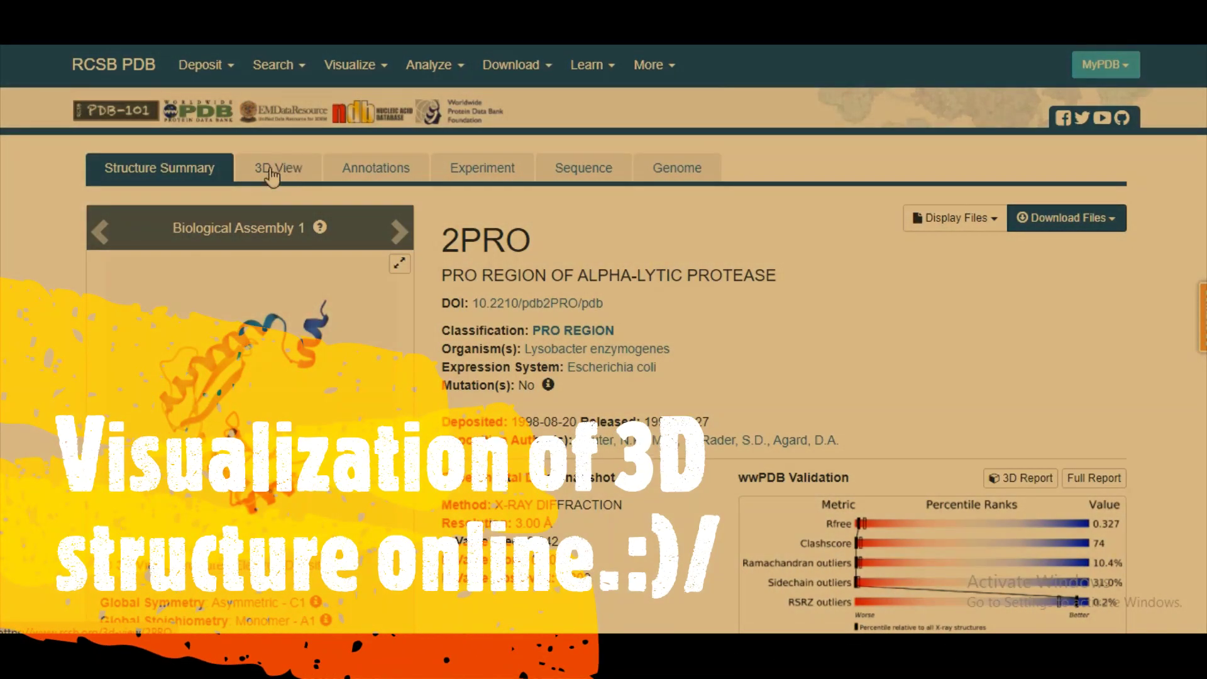
- Show the 2PRO 3D View and rotate the cartoon model in the Mol* viewer
left_click(283, 178)
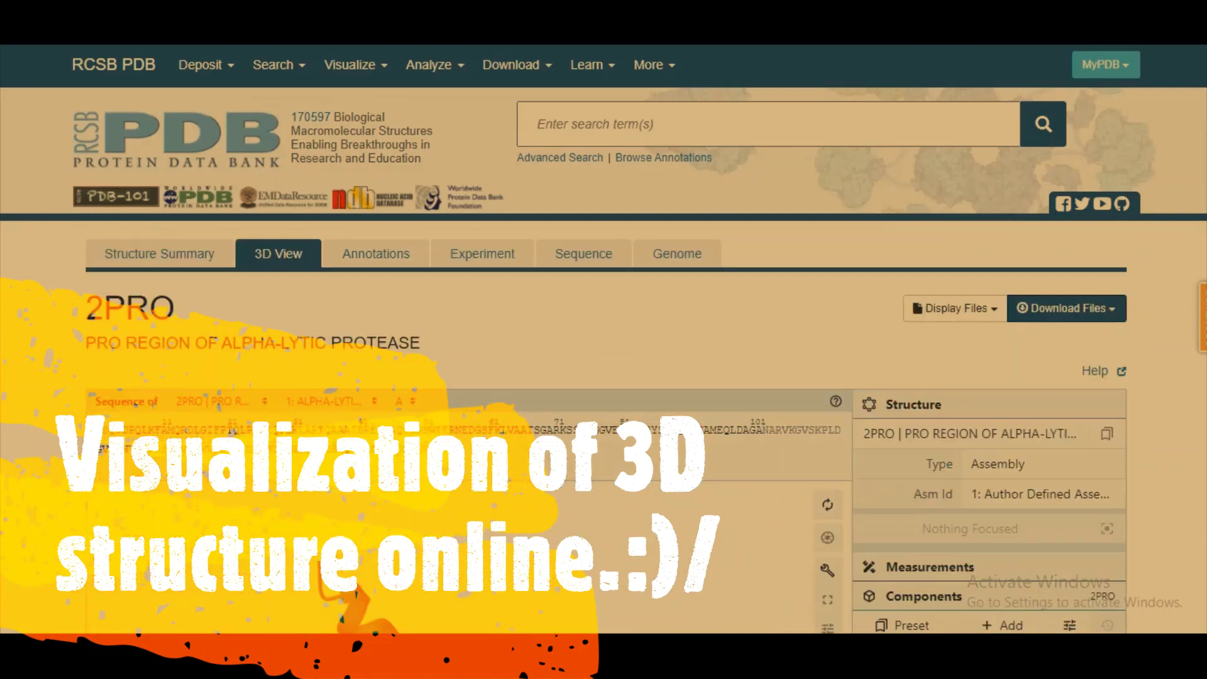
scroll(525, 405, "down", 7)
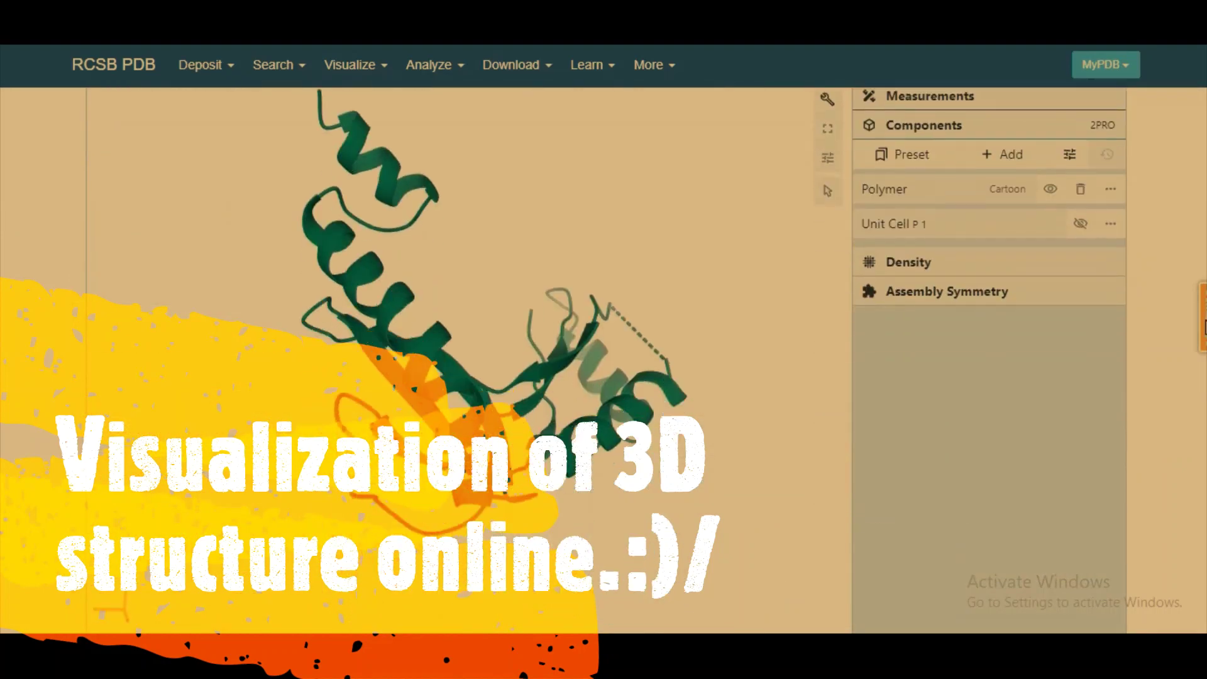
scroll(525, 404, "up", 1)
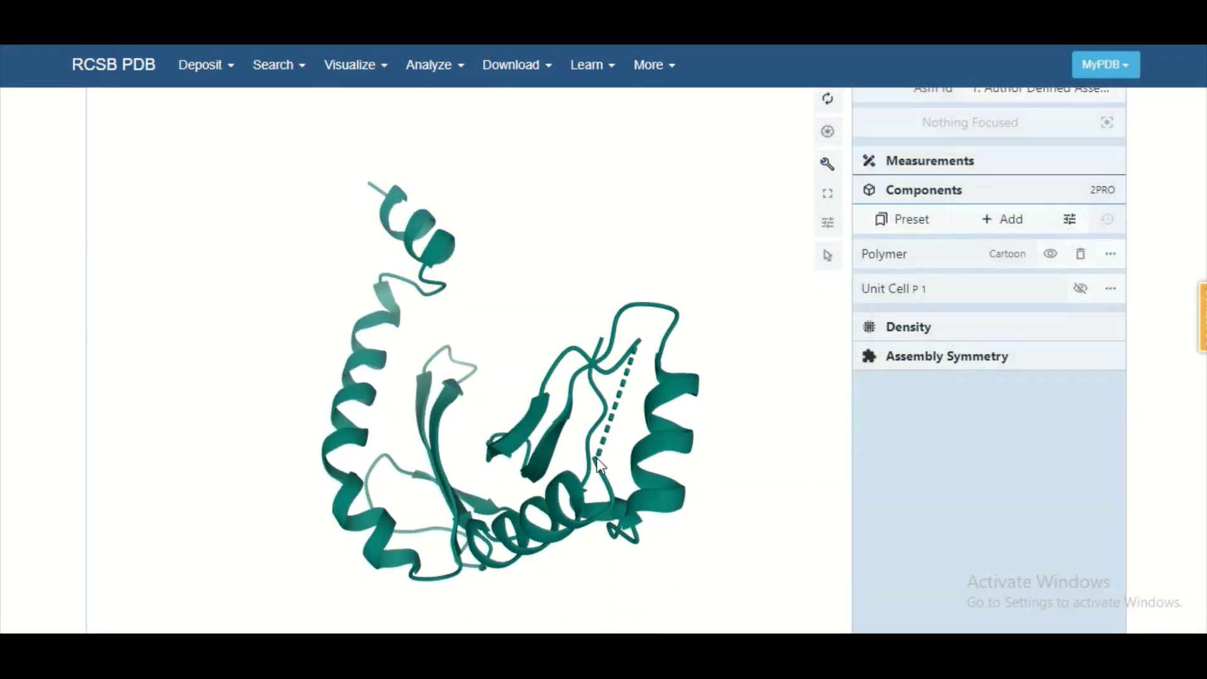
left_click_drag(597, 458, 624, 346)
left_click_drag(292, 287, 538, 364)
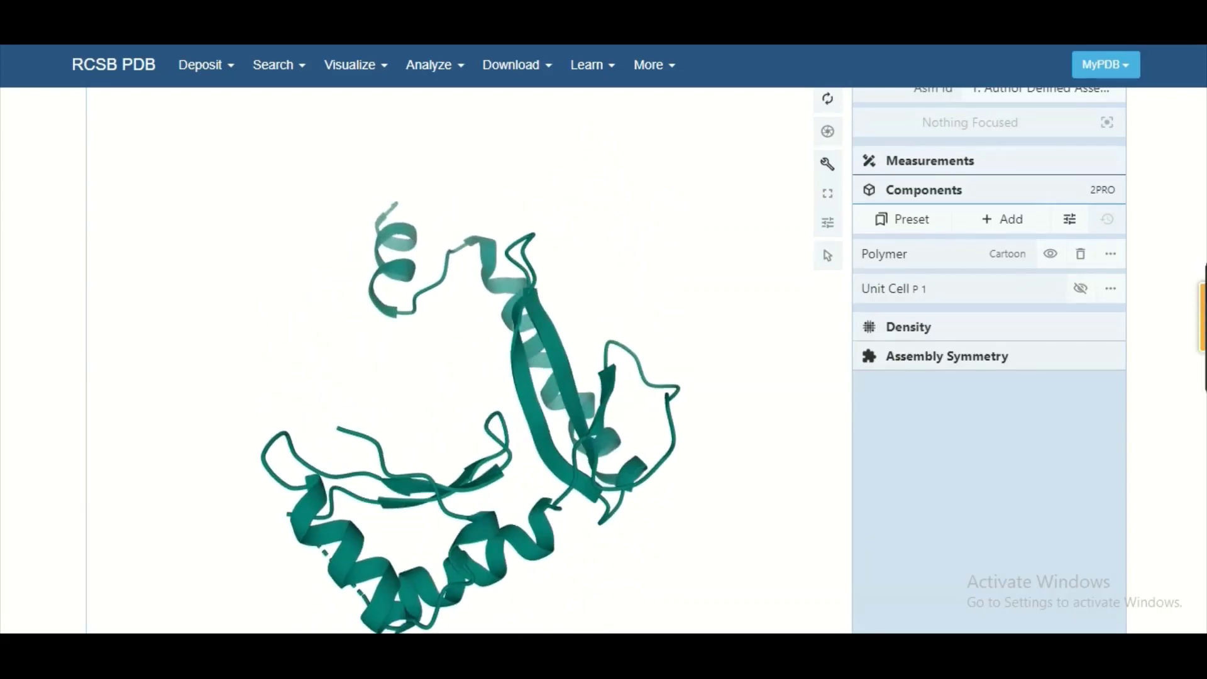
scroll(604, 358, "up", 3)
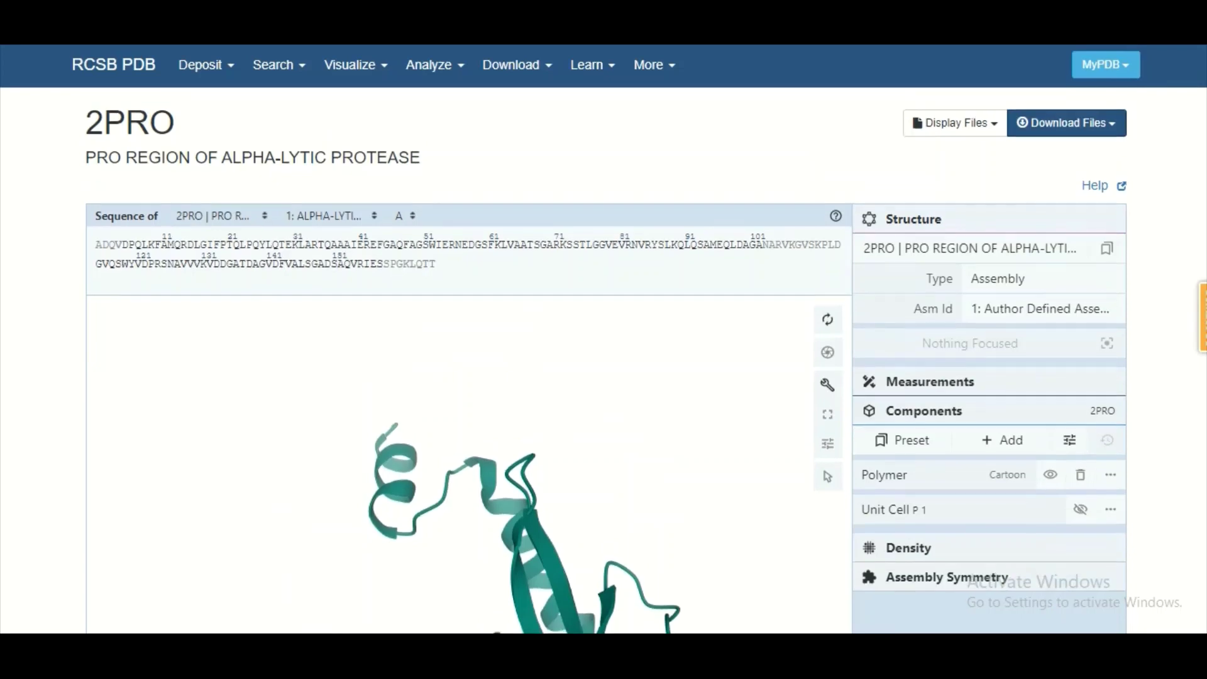
scroll(603, 358, "down", 5)
scroll(604, 359, "down", 2)
scroll(604, 358, "up", 5)
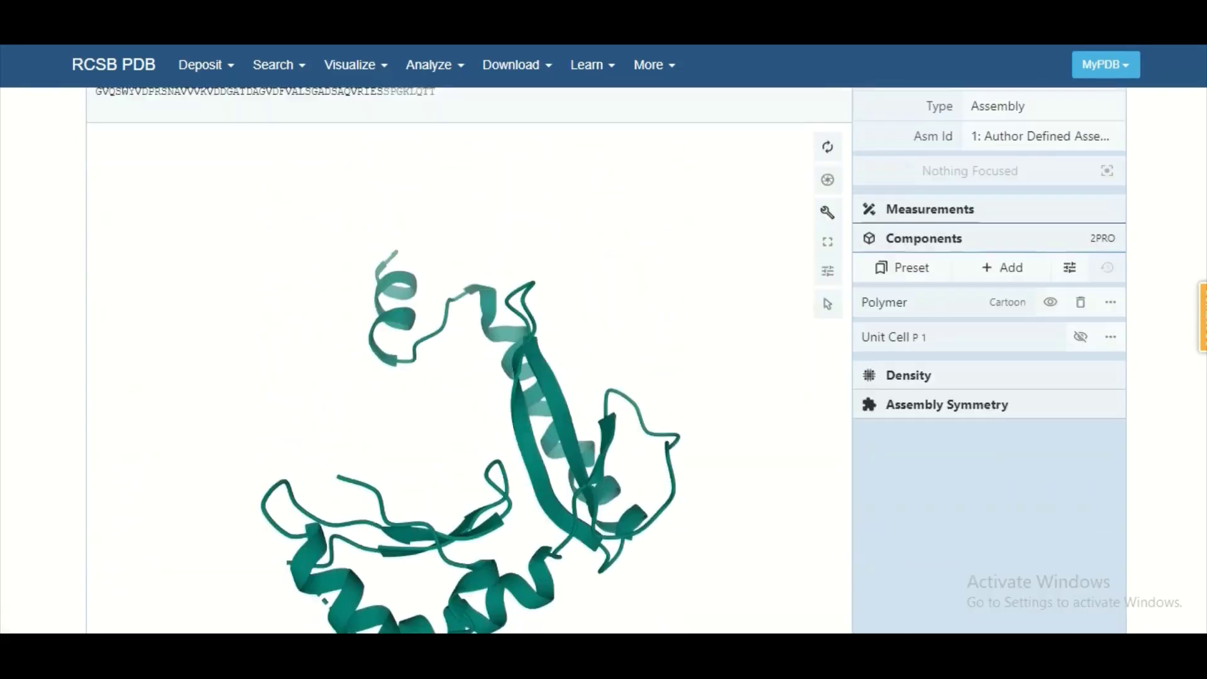
scroll(604, 359, "up", 3)
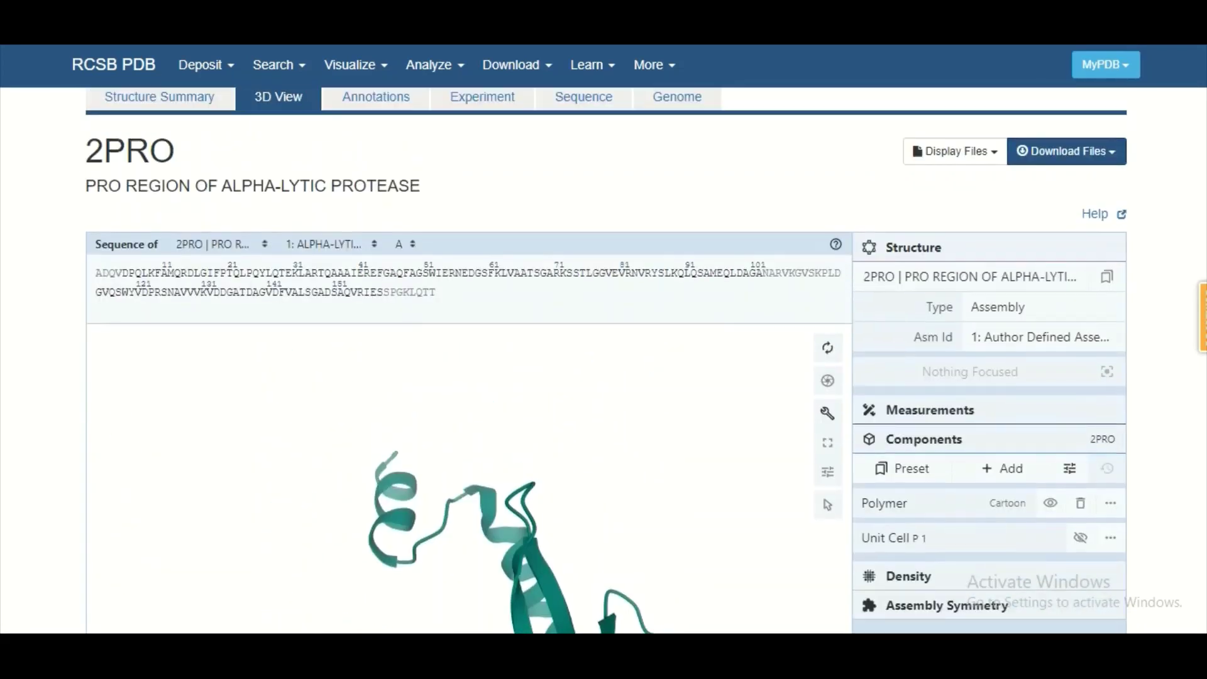
scroll(603, 358, "up", 2)
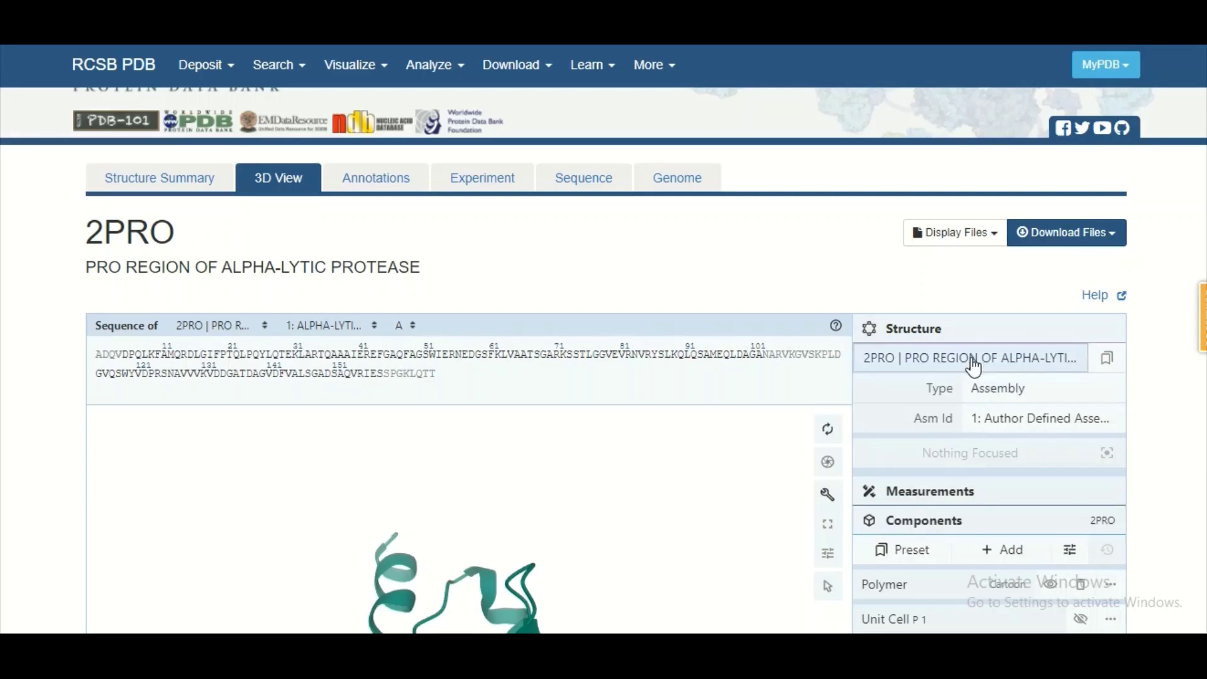
- Download the 2PRO structure in PDB format, saving it as 2pro (1).pdb
left_click(1116, 243)
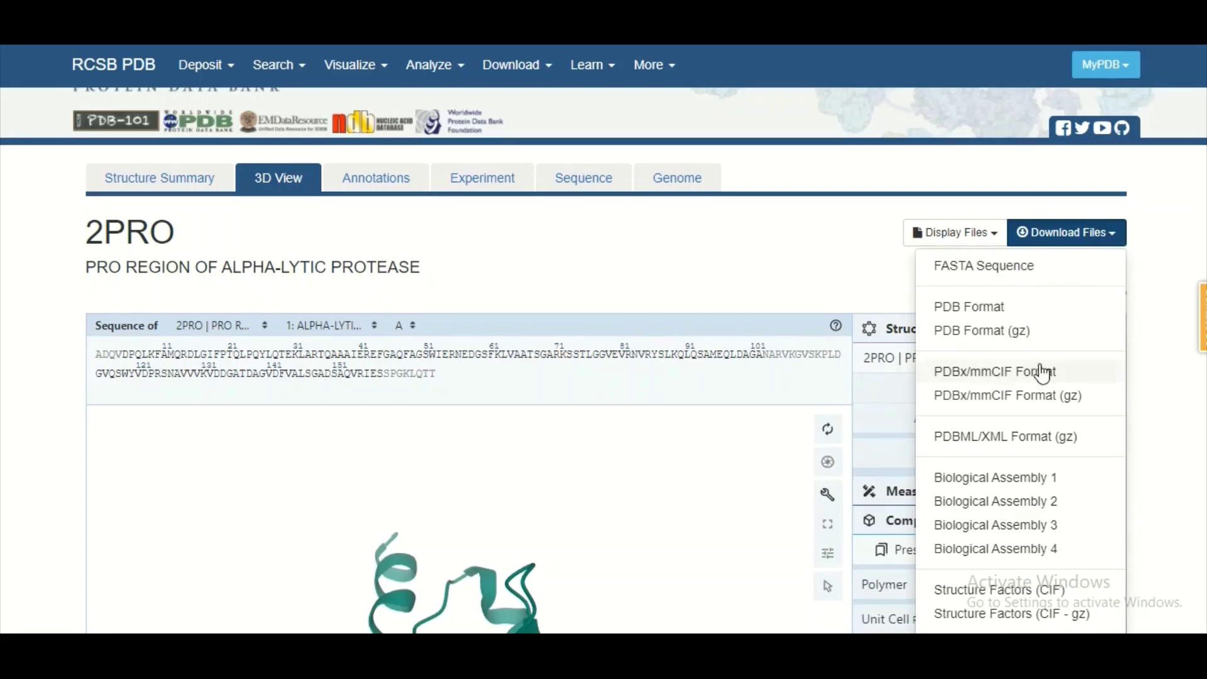
left_click(981, 308)
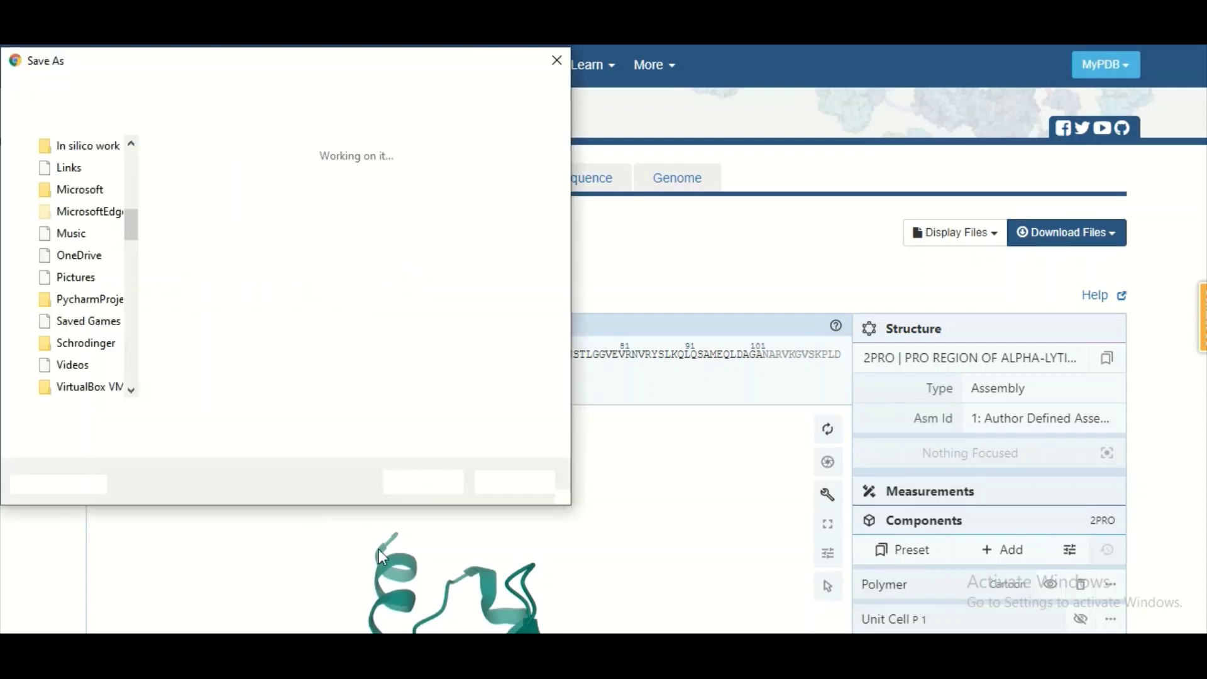
left_click(425, 489)
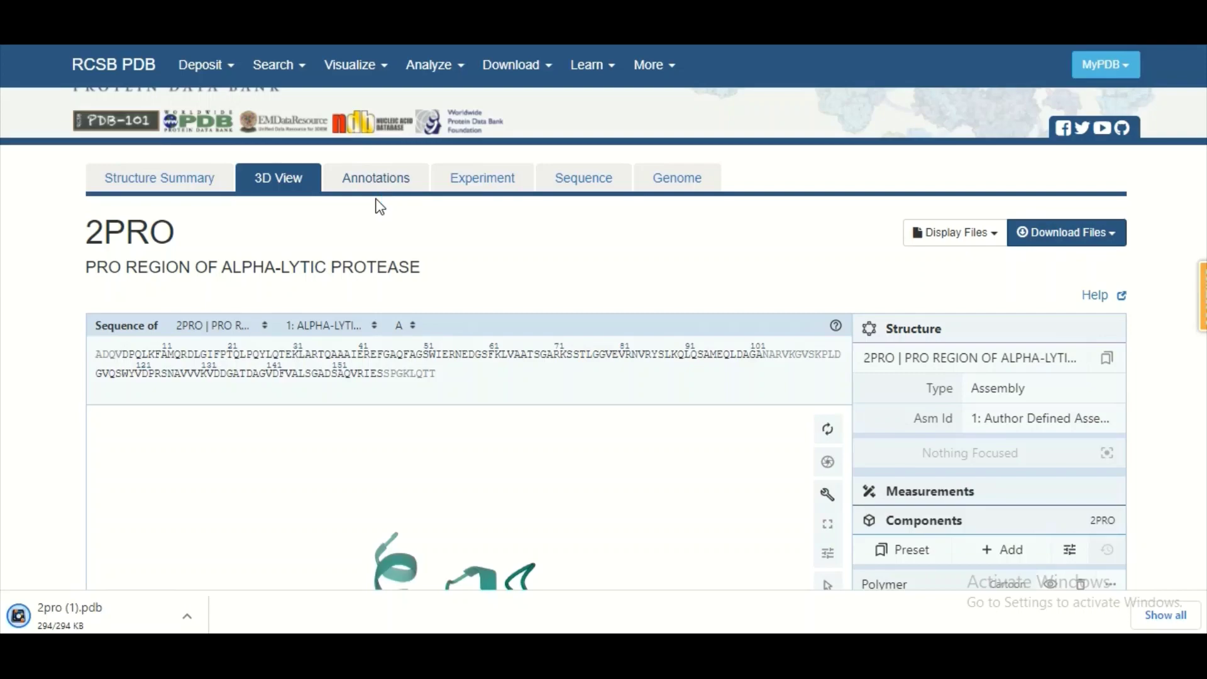
- Show the 2PRO Annotations page and highlight the SCOP and CATH domain headings
left_click(378, 182)
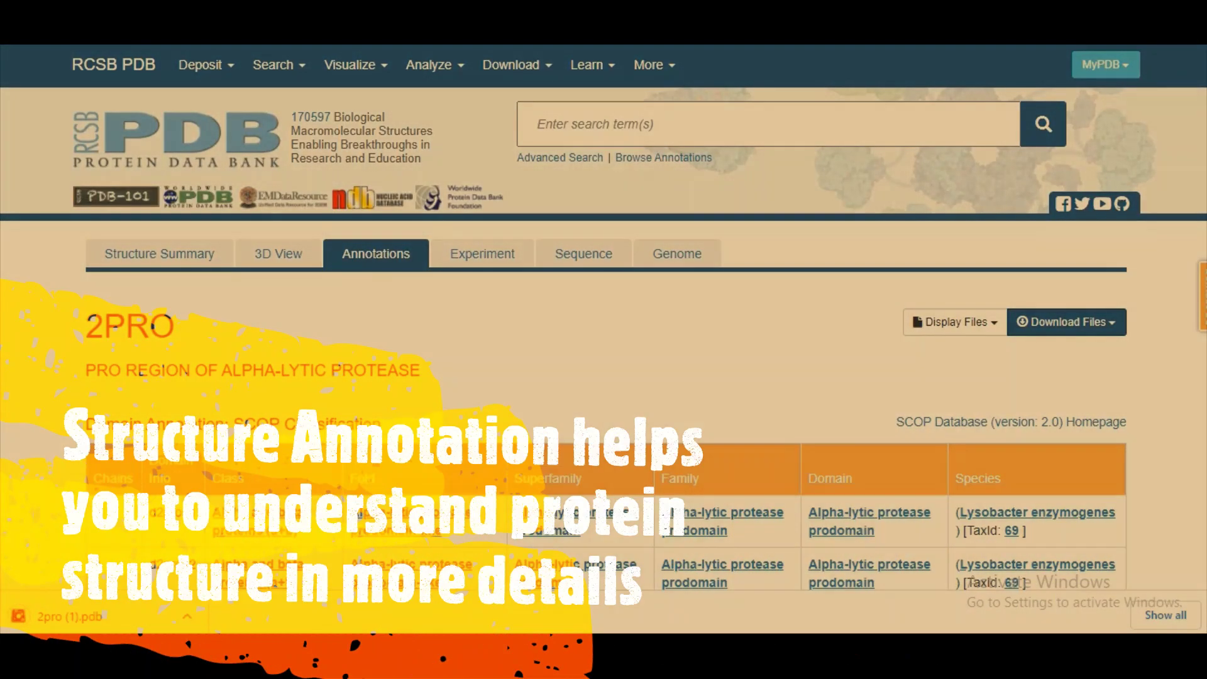
scroll(491, 406, "down", 2)
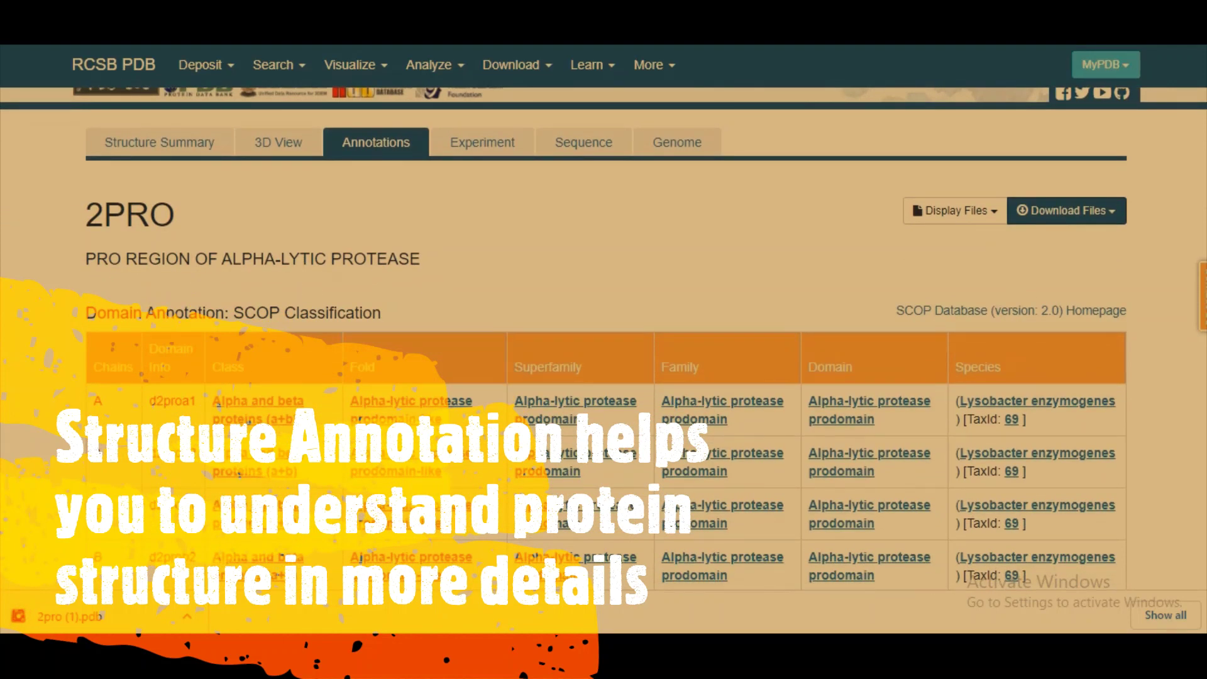
scroll(491, 406, "down", 2)
scroll(492, 406, "down", 1)
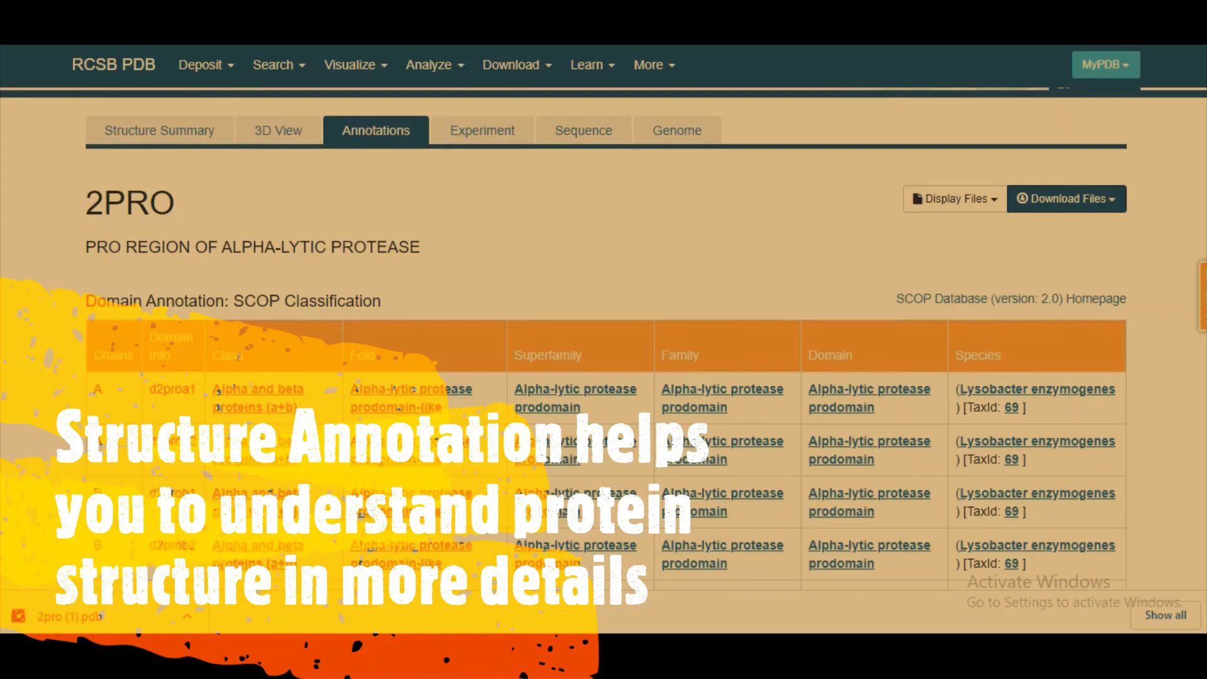
scroll(604, 339, "down", 1)
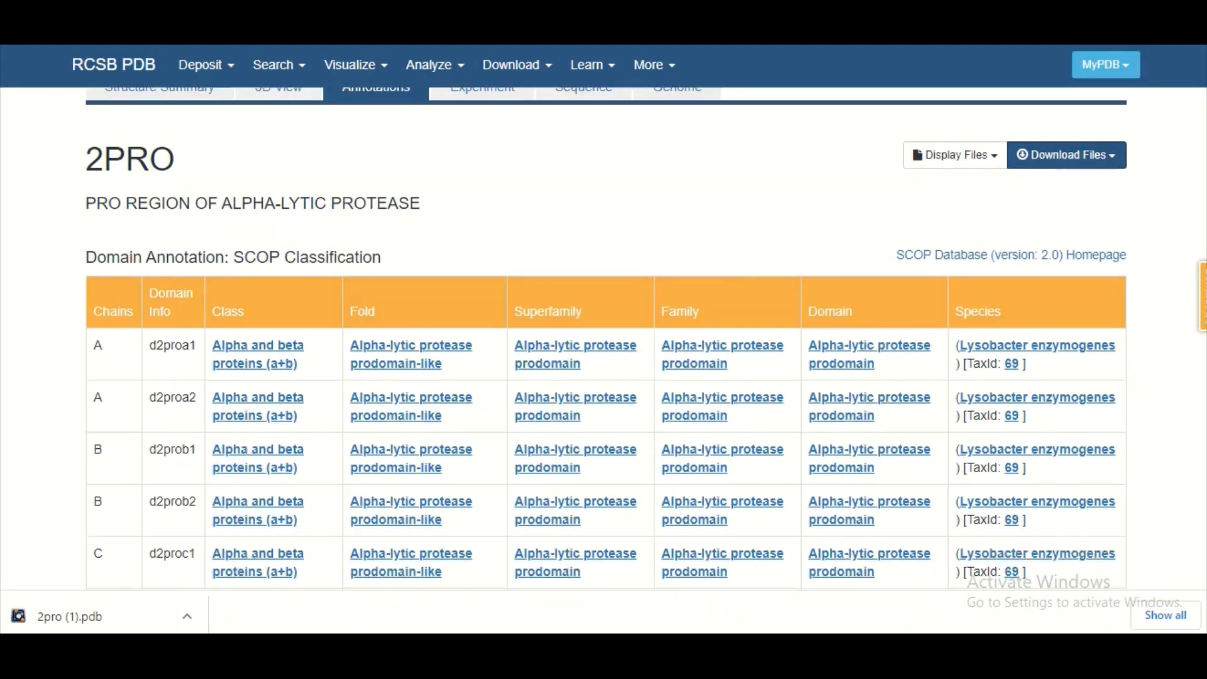
scroll(604, 340, "down", 1)
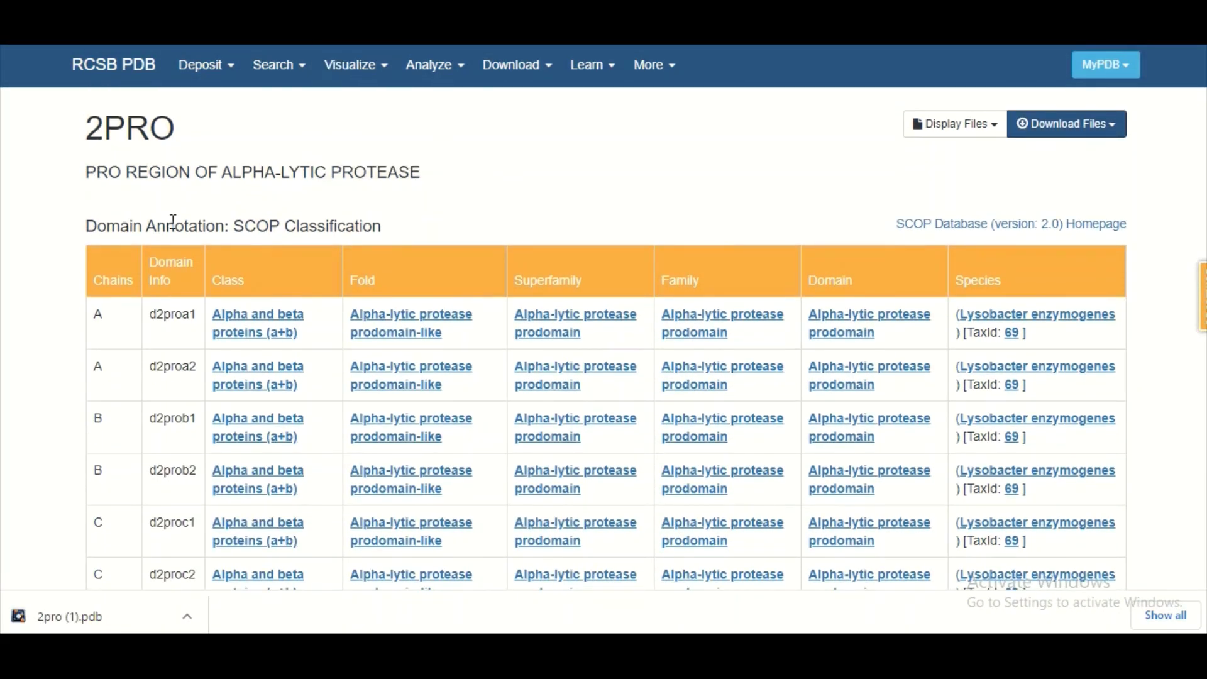
left_click_drag(280, 226, 234, 227)
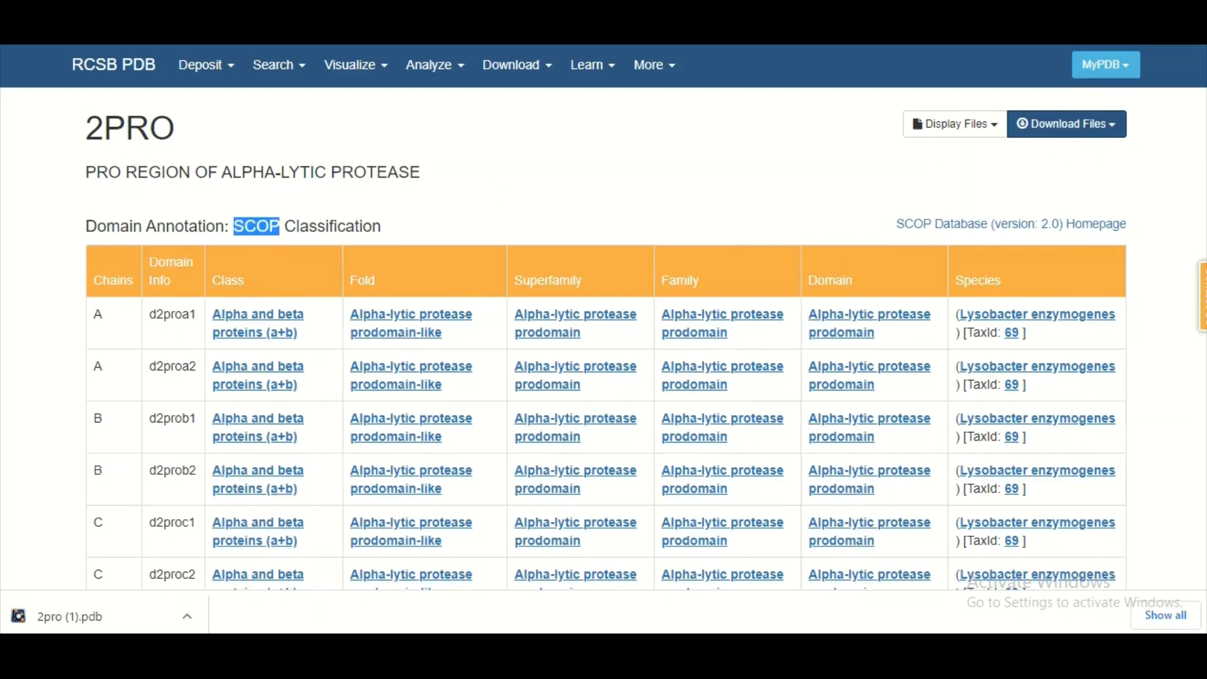
scroll(499, 192, "down", 5)
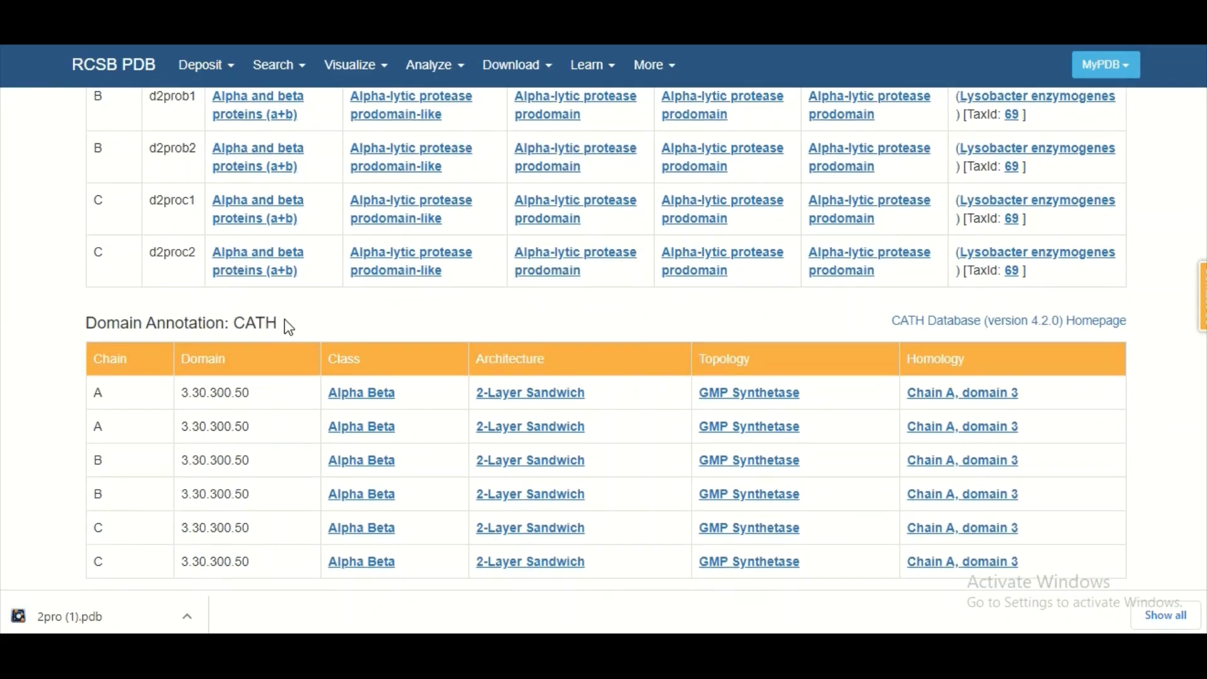
left_click_drag(284, 319, 230, 328)
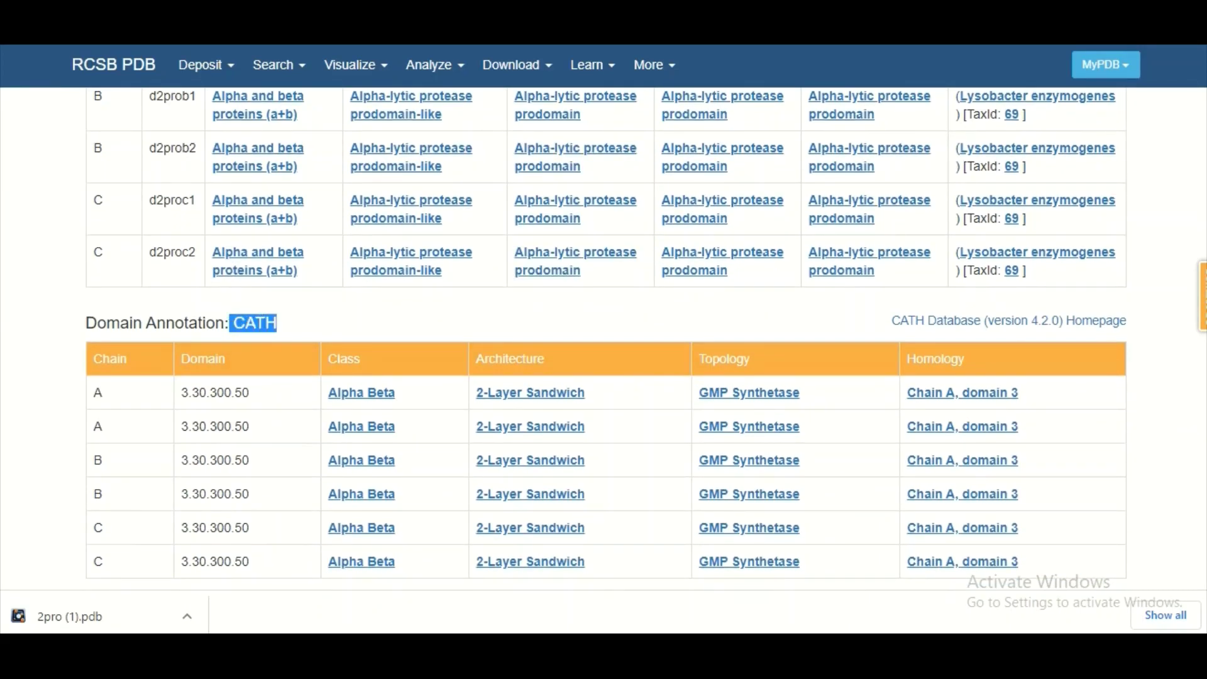
scroll(604, 340, "up", 6)
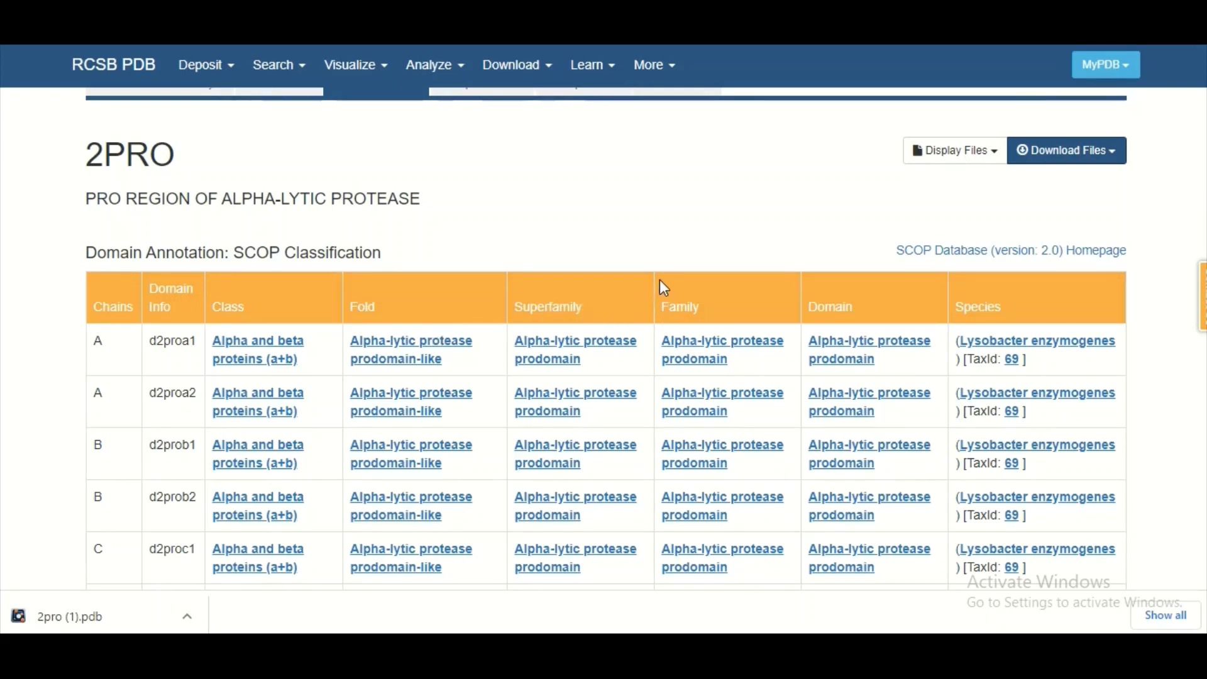
- Find 'CATH' on the annotations page with Ctrl+F
key("ctrl+f")
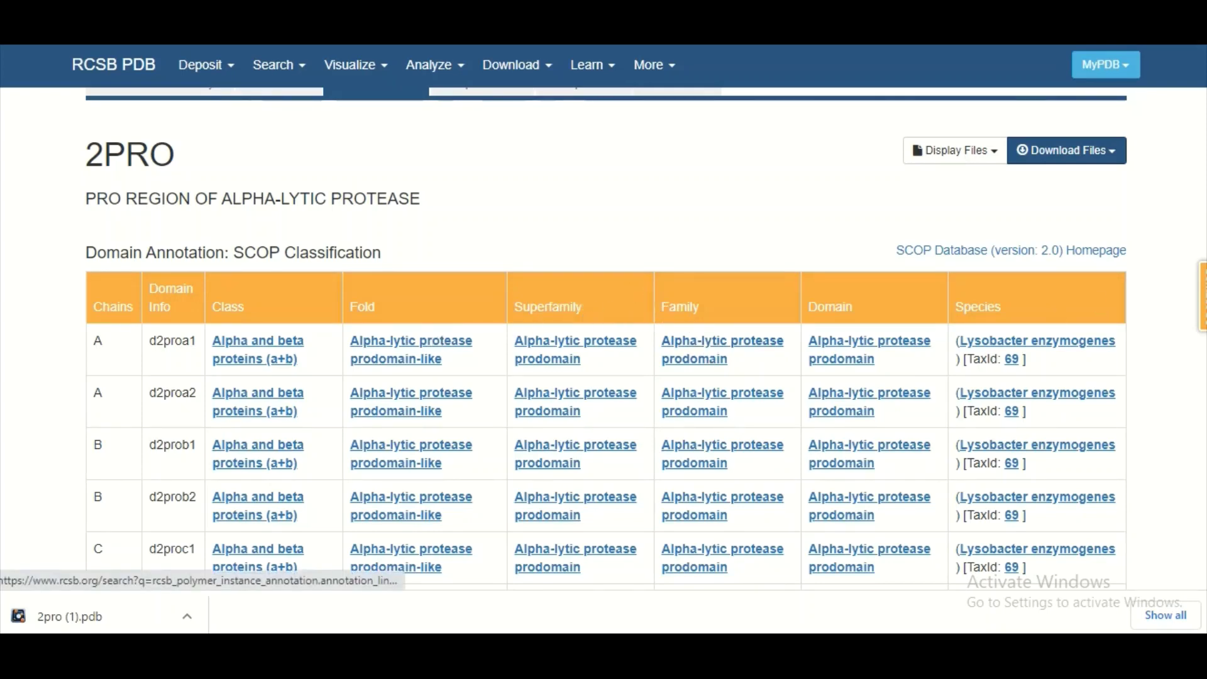
type("CATH")
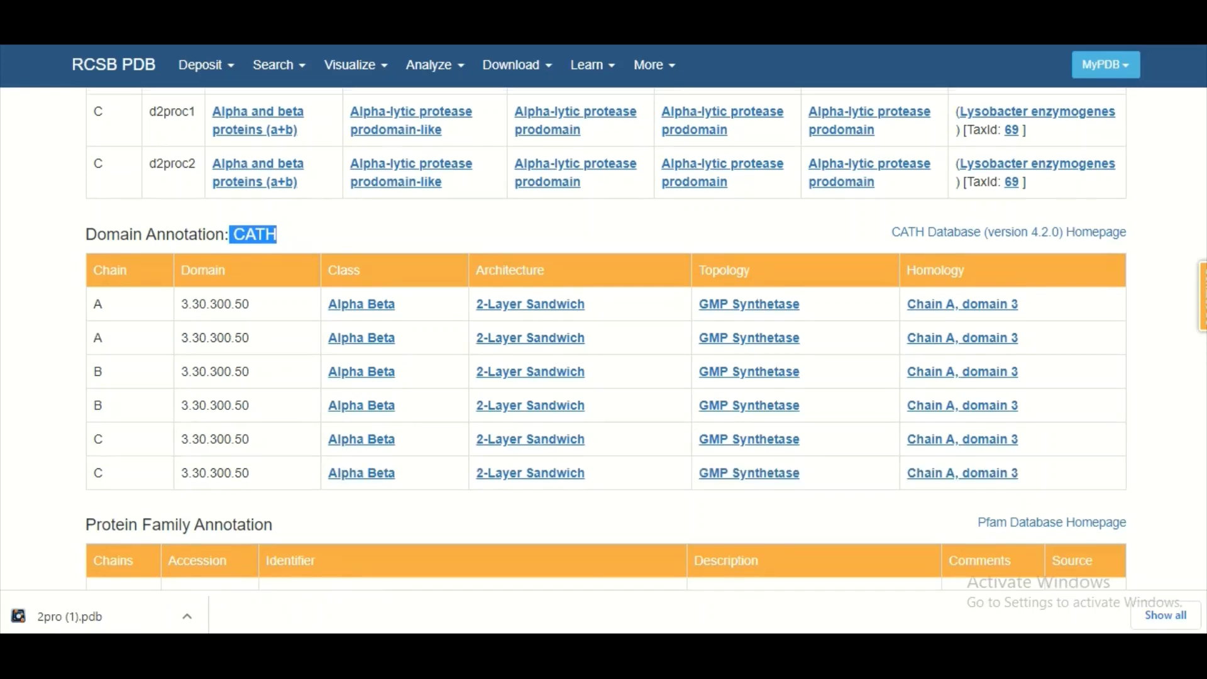
scroll(1203, 204, "up", 10)
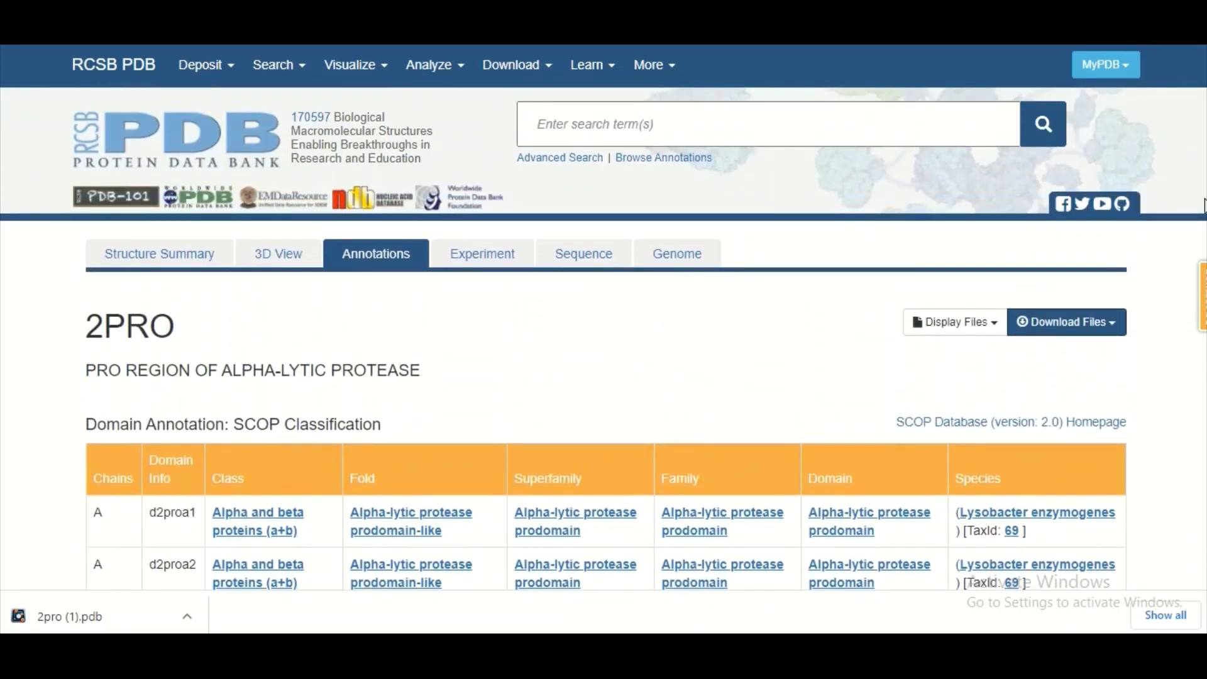
- Show the Experiment page and review crystallization at pH 8.0 and the crystal data
left_click(482, 269)
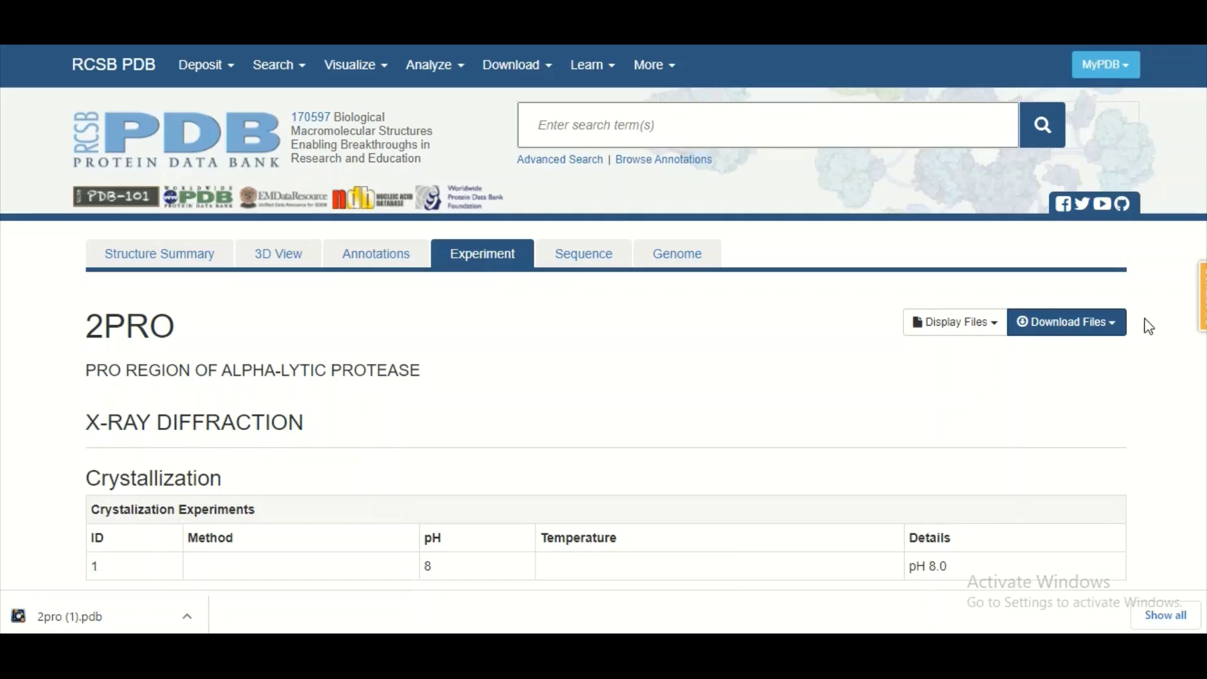
scroll(603, 338, "down", 4)
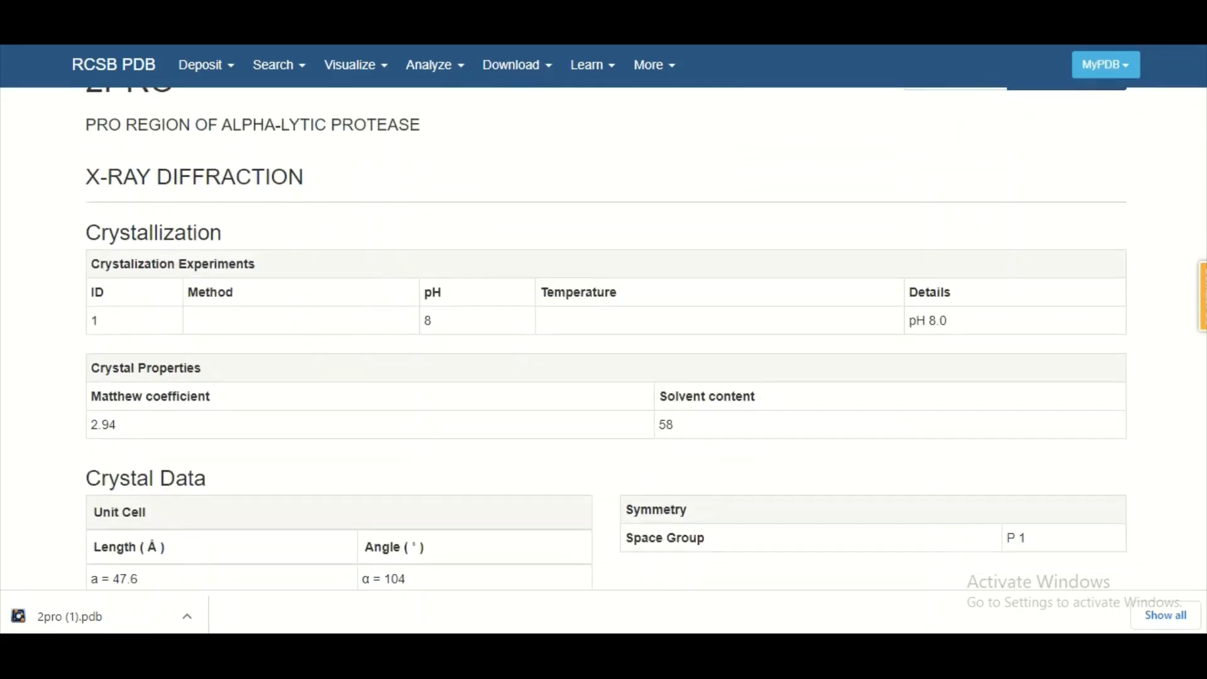
scroll(604, 338, "up", 3)
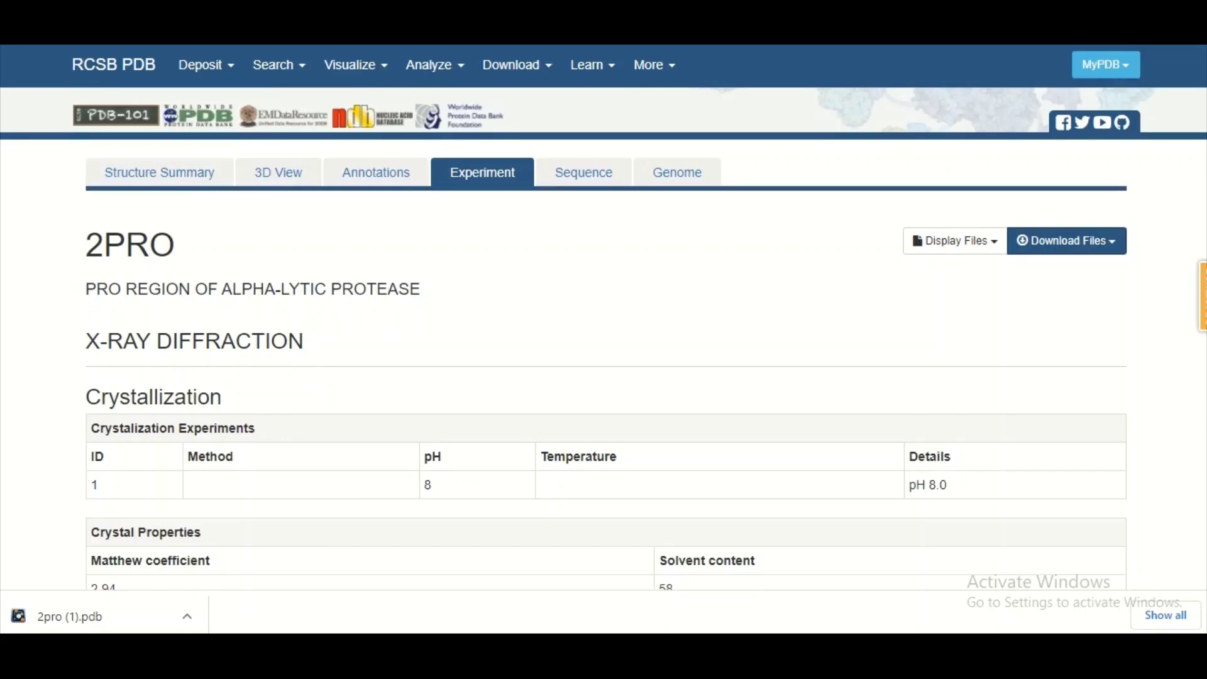
scroll(603, 338, "up", 1)
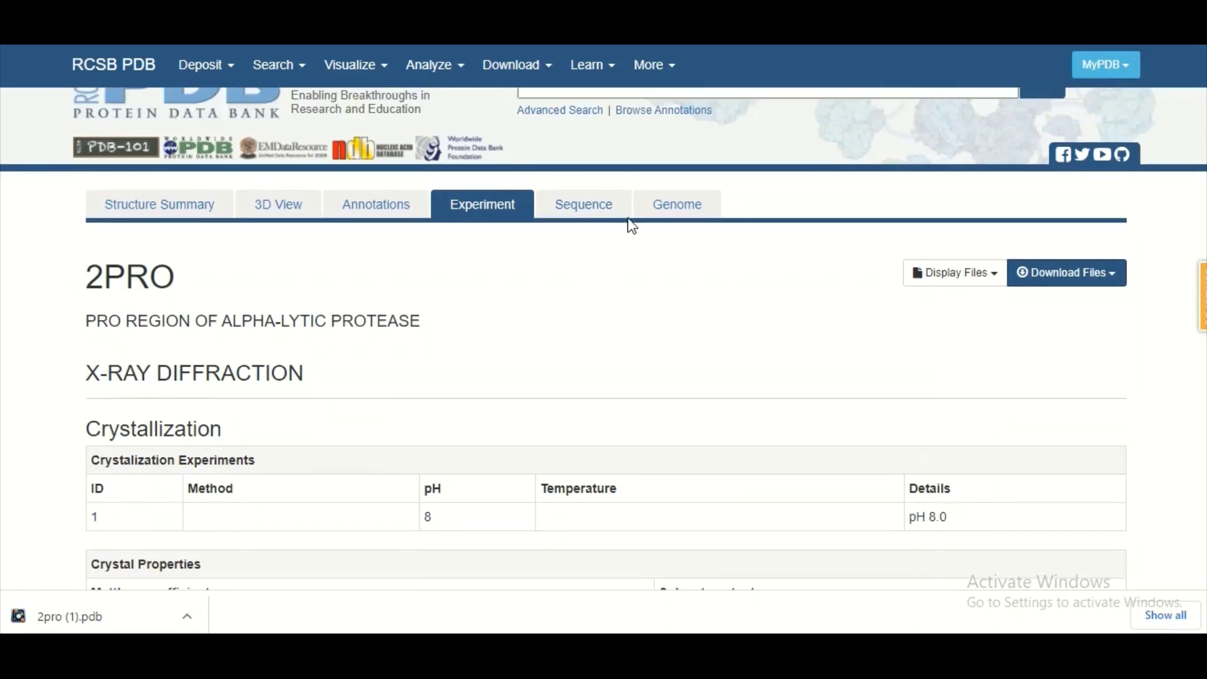
- Show the 2PRO Sequence page's feature viewer and inspect chain A's helix and beta strand tracks
left_click(602, 212)
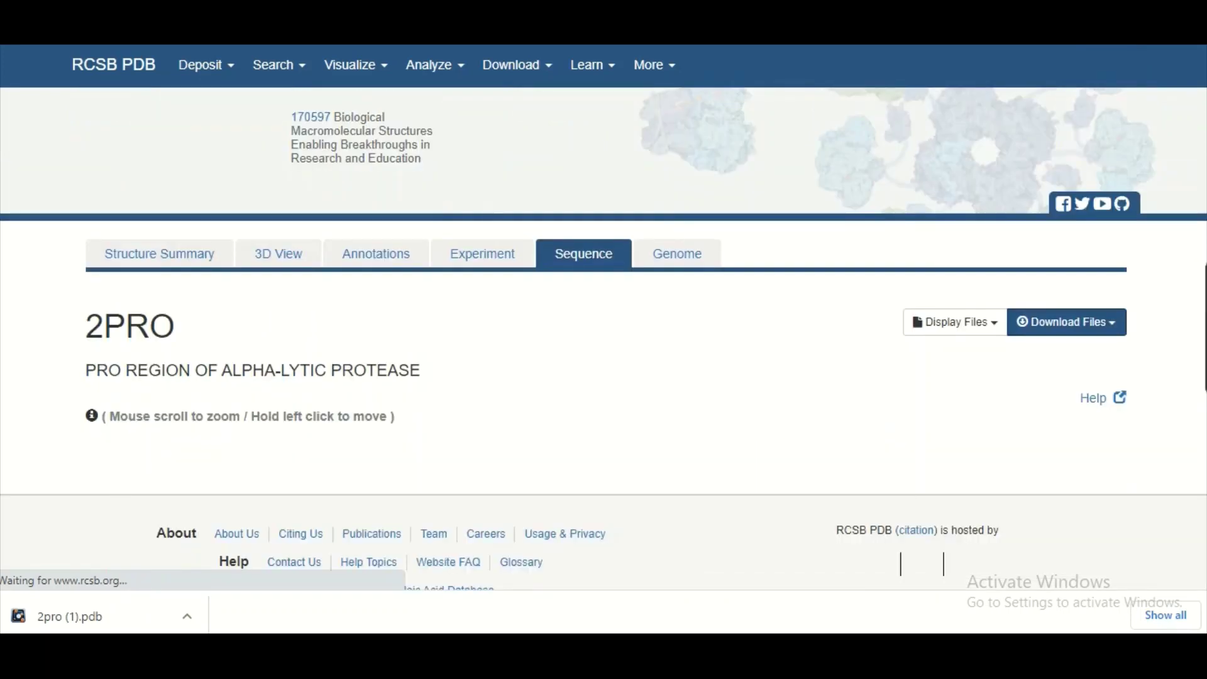
scroll(603, 340, "down", 1)
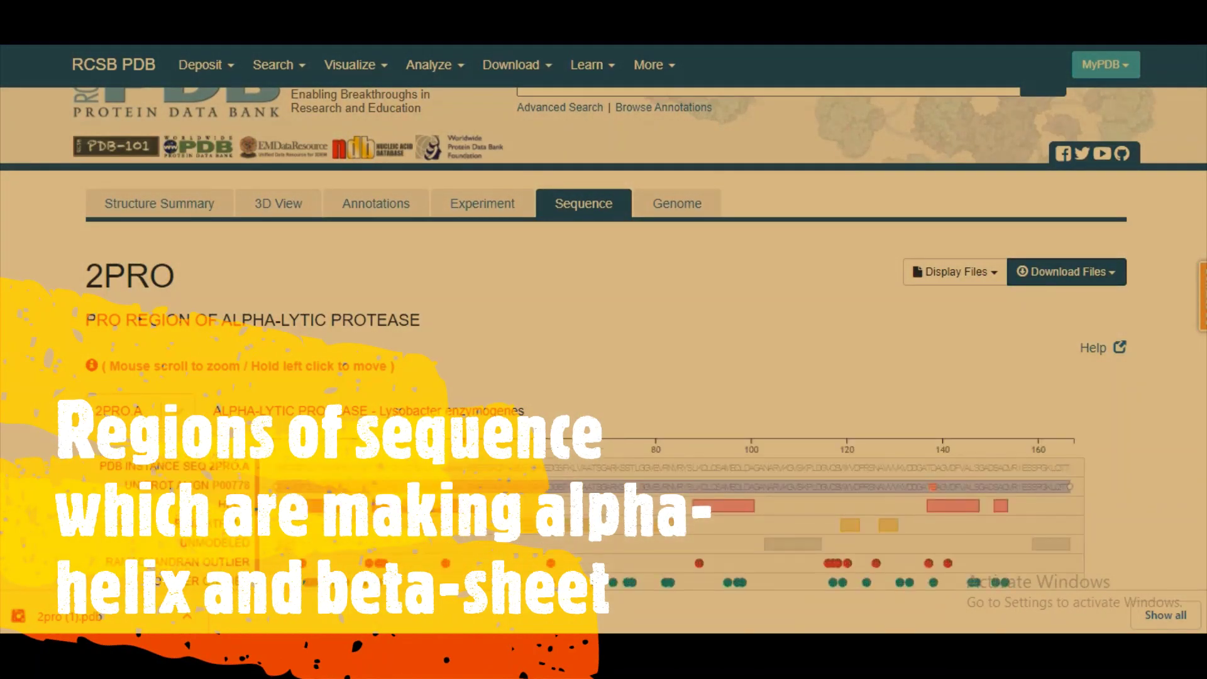
scroll(603, 340, "down", 2)
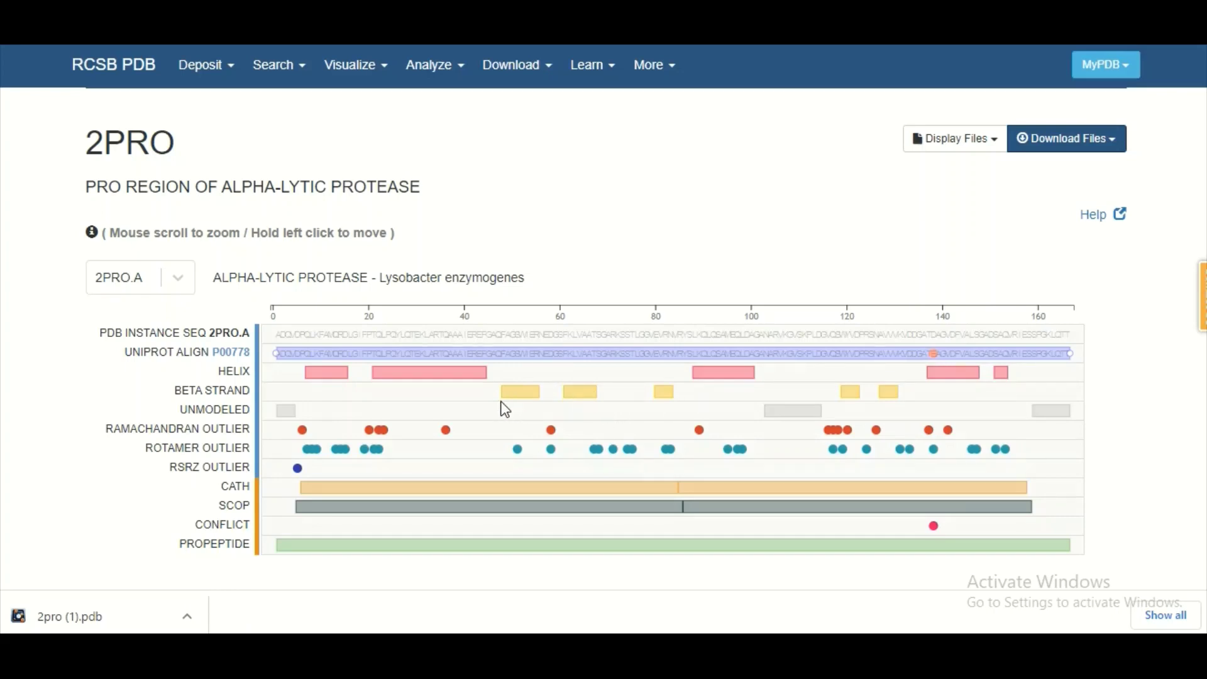
mouse_move(530, 400)
scroll(940, 249, "up", 3)
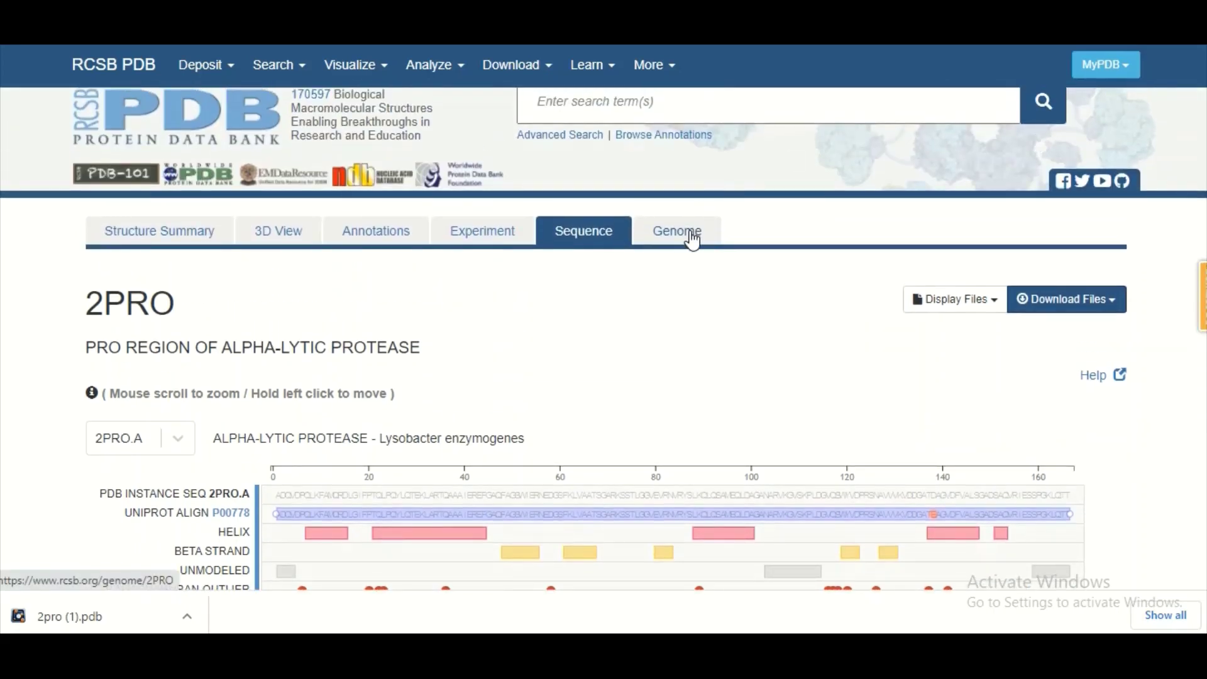
- Show the 2PRO Genome page and highlight its 'No genome alignments are available' message
left_click(693, 240)
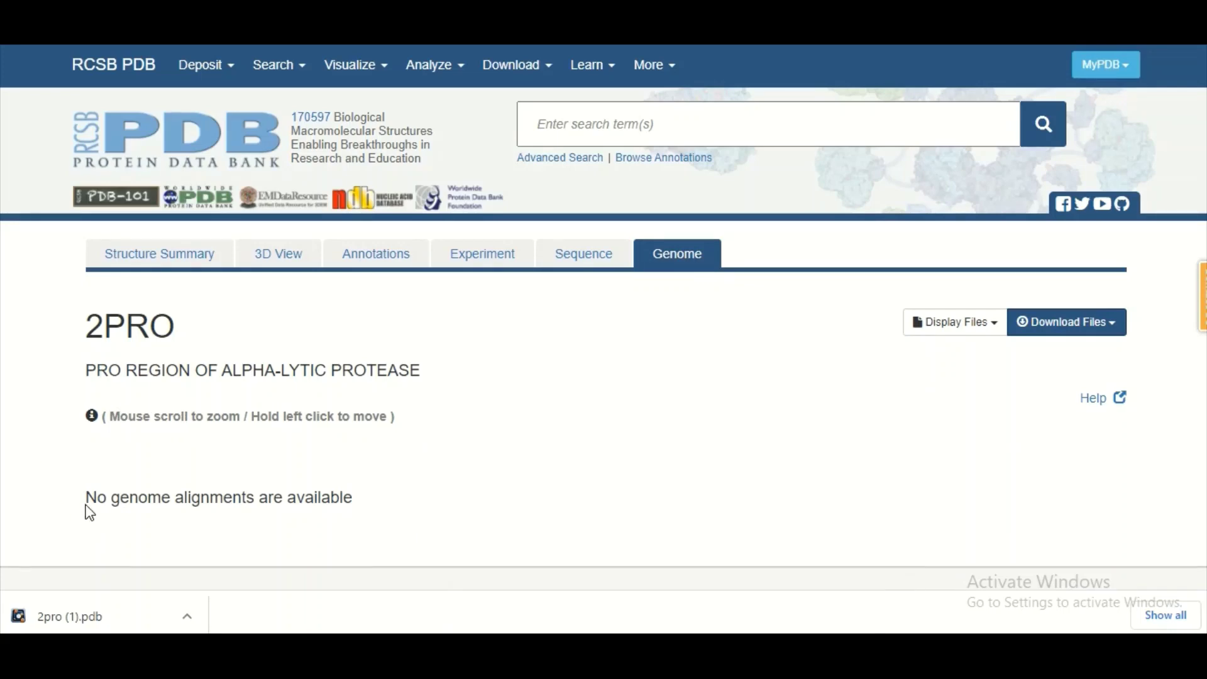
left_click_drag(84, 509, 238, 514)
left_click(358, 514)
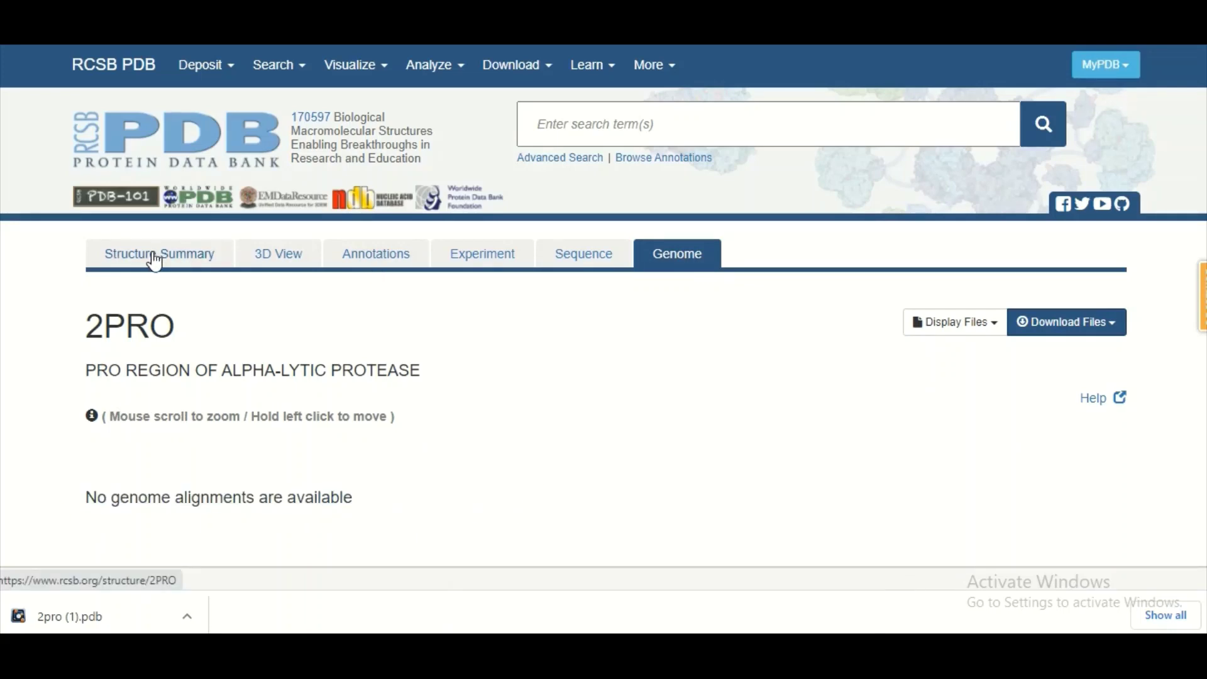
- Go back to the Serine protease search results, return to the genome page, then go to Structure Summary
key("alt+Left")
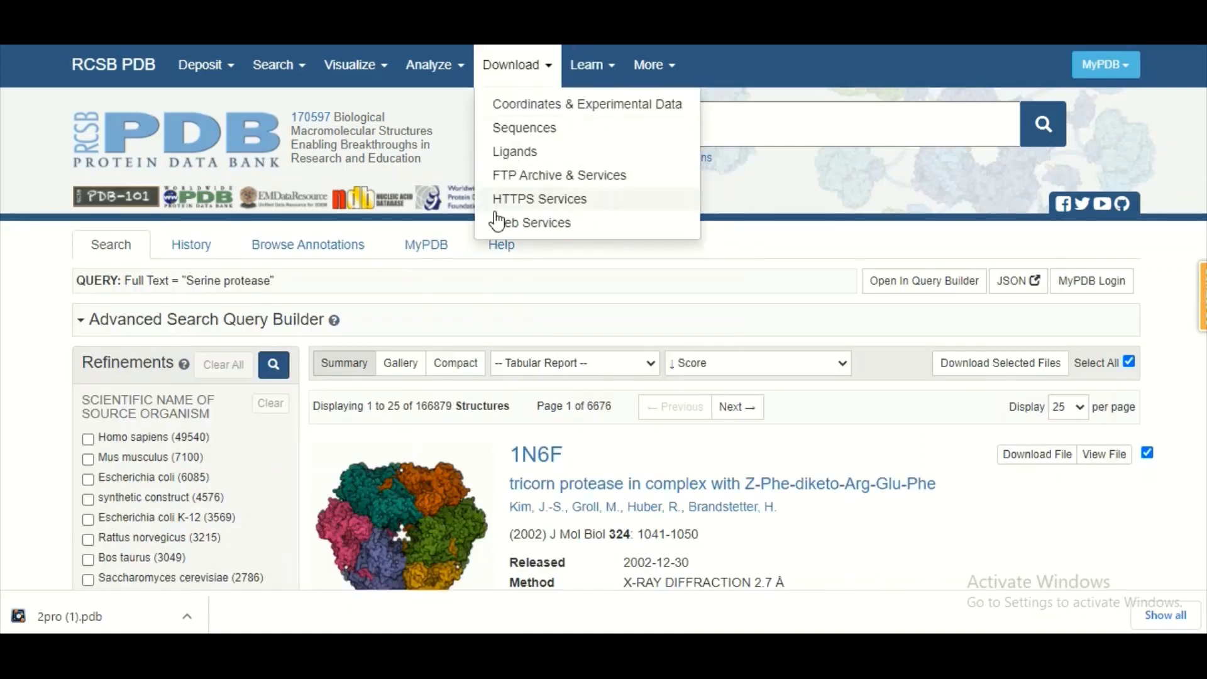
key("alt+Right")
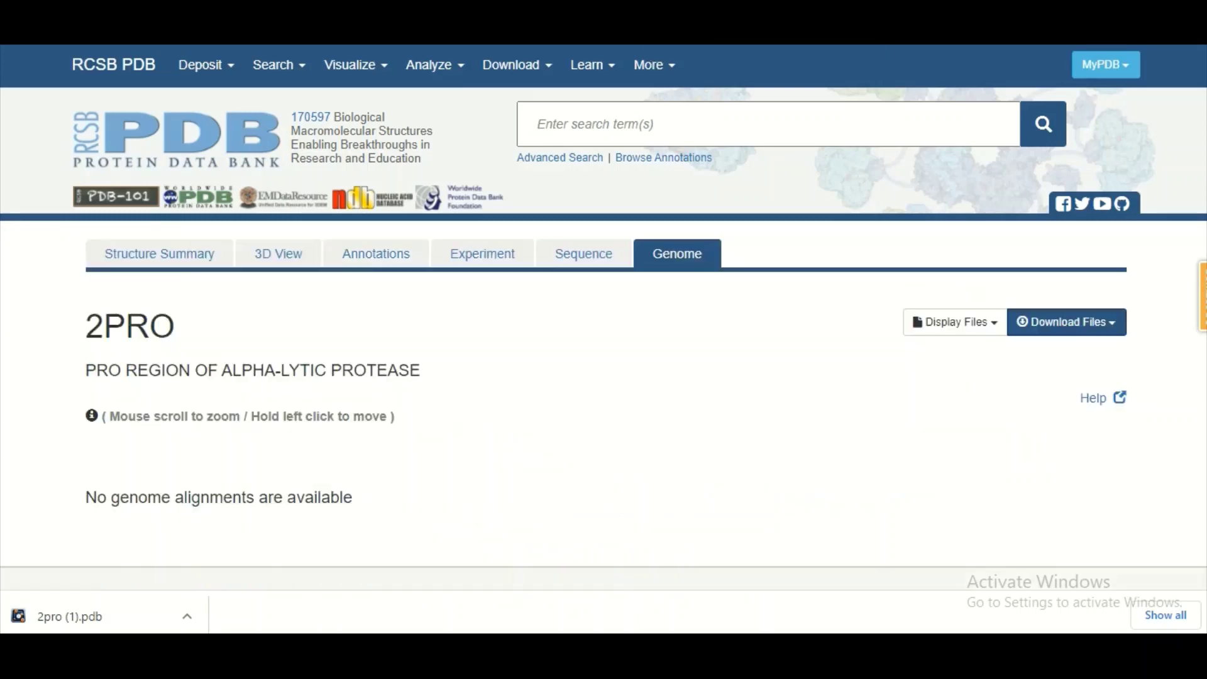
left_click(190, 266)
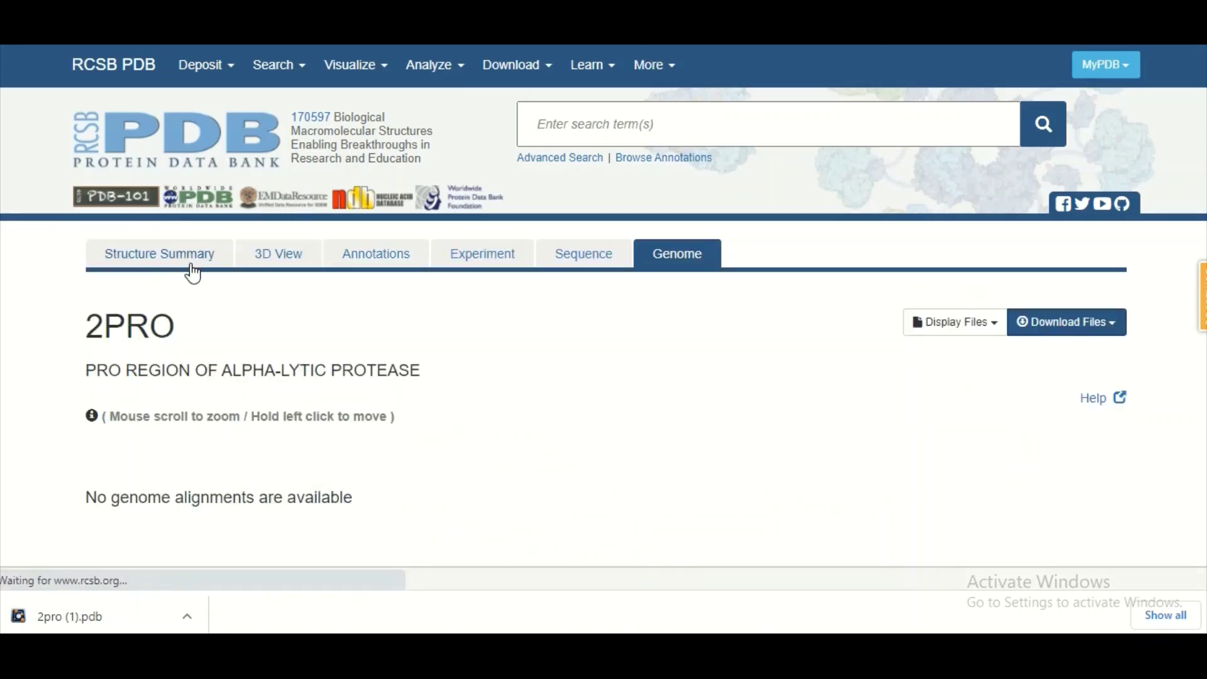